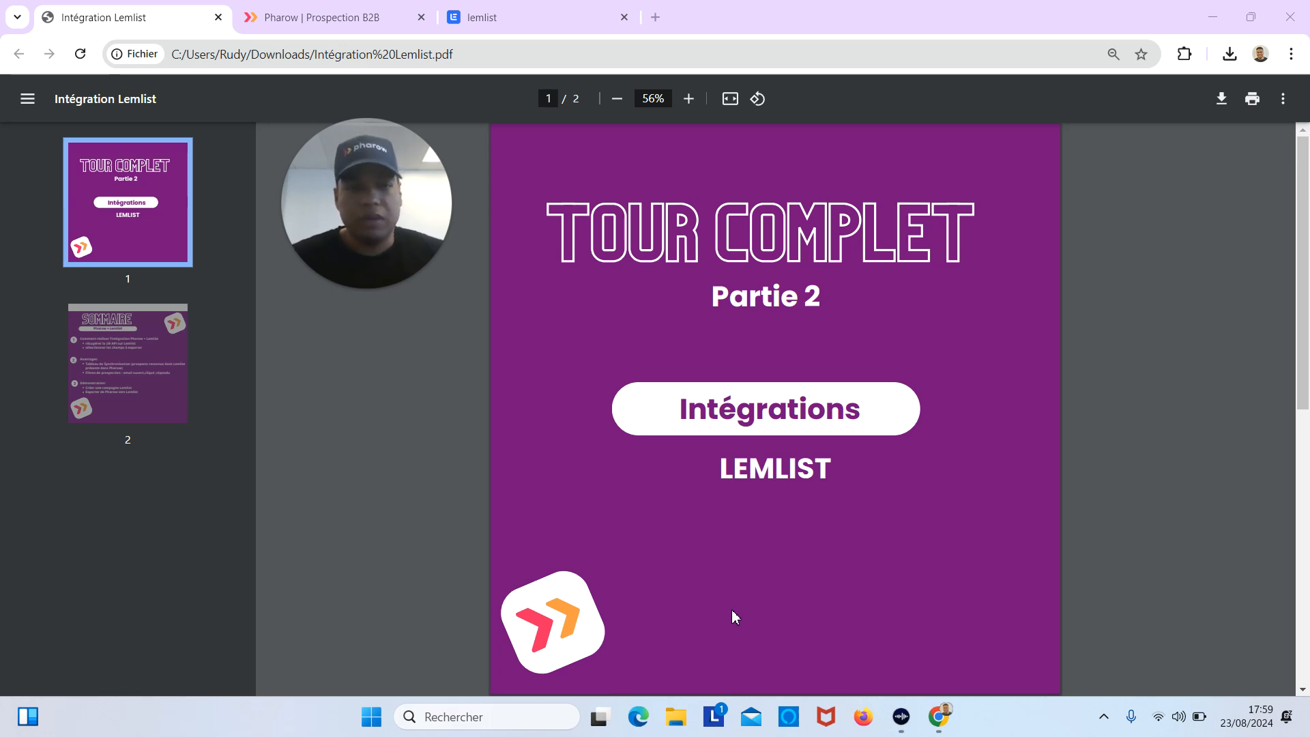
- Show the summary page of the Intégration Lemlist PDF and switch to the Pharow dashboard
left_click(127, 382)
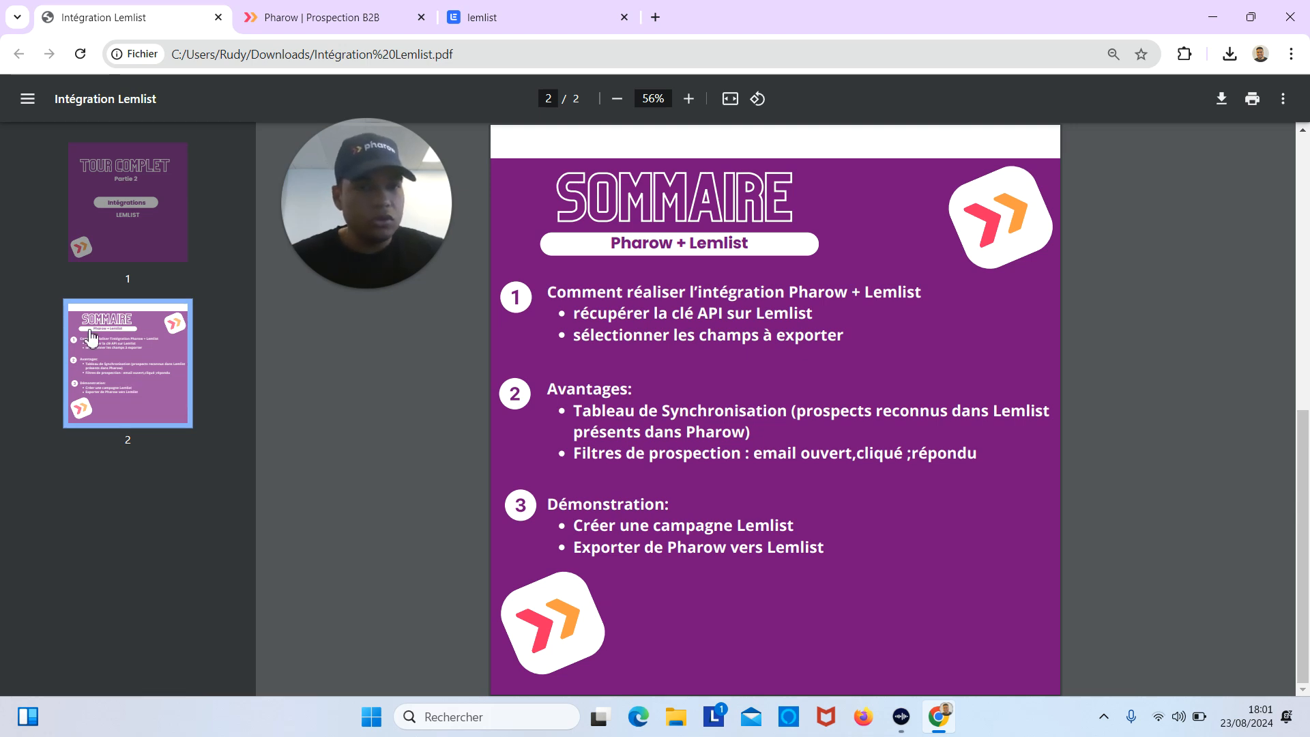
left_click(283, 9)
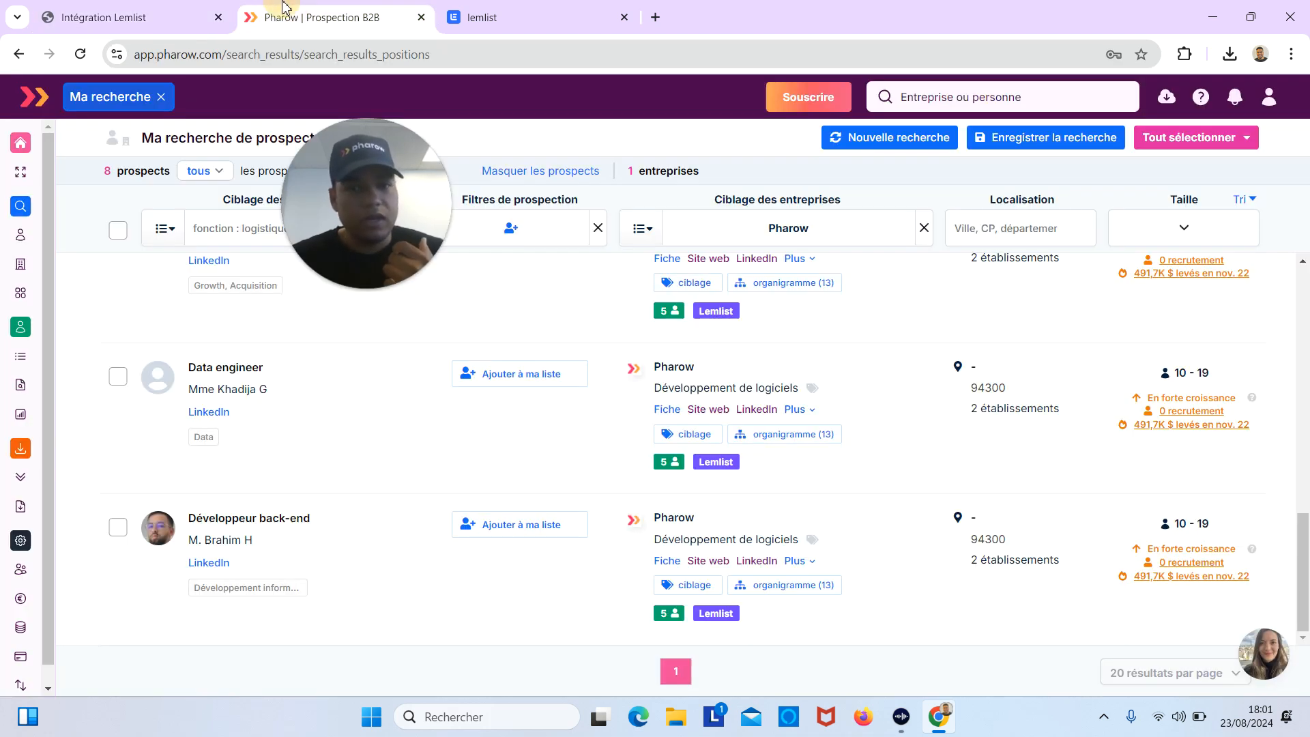
left_click(27, 154)
left_click_drag(397, 158, 638, 100)
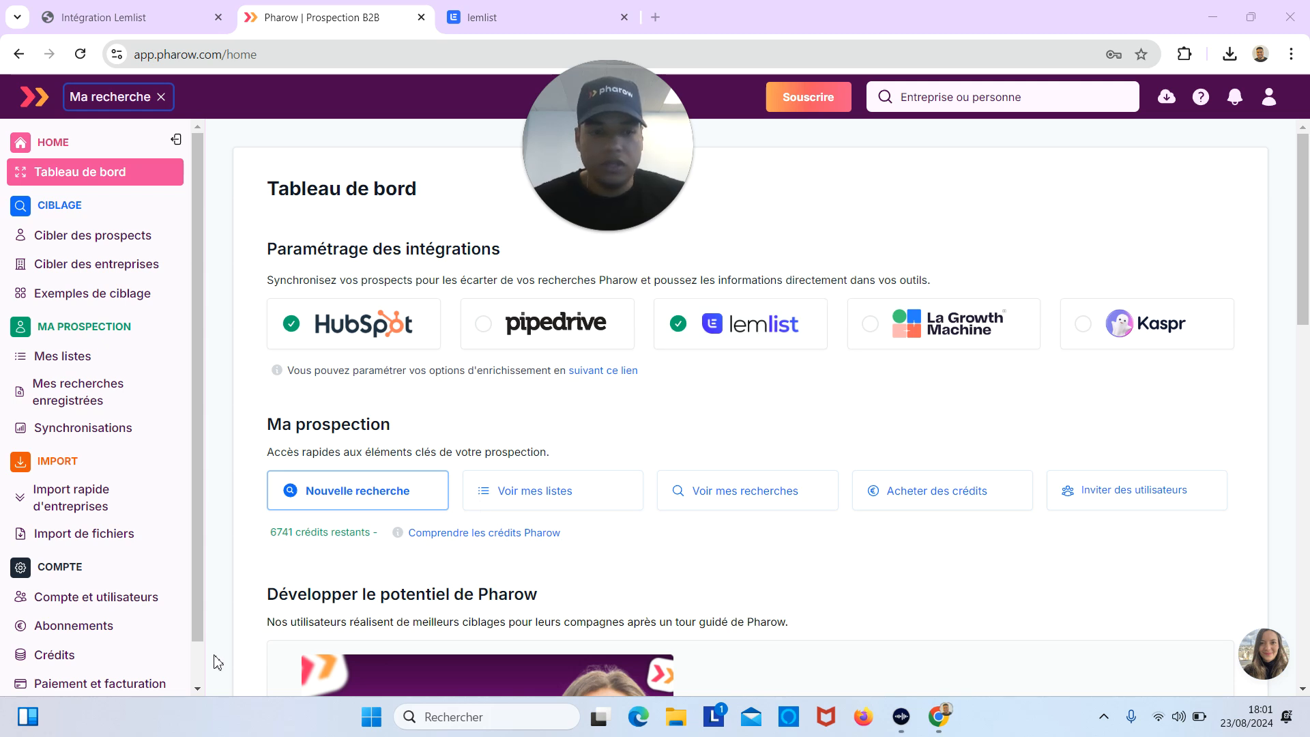
- Go to the Lemlist integration from the dashboard and open its connection settings
scroll(200, 655, "down", 1)
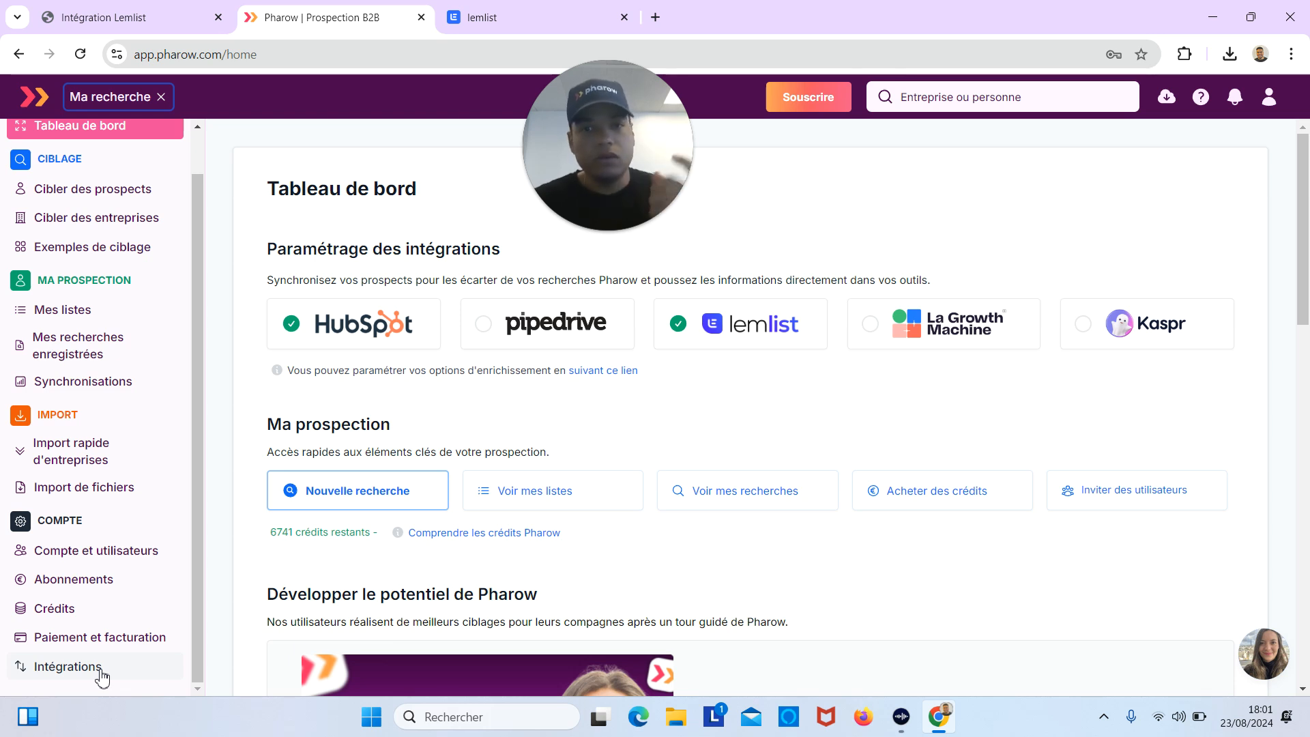
left_click(688, 337)
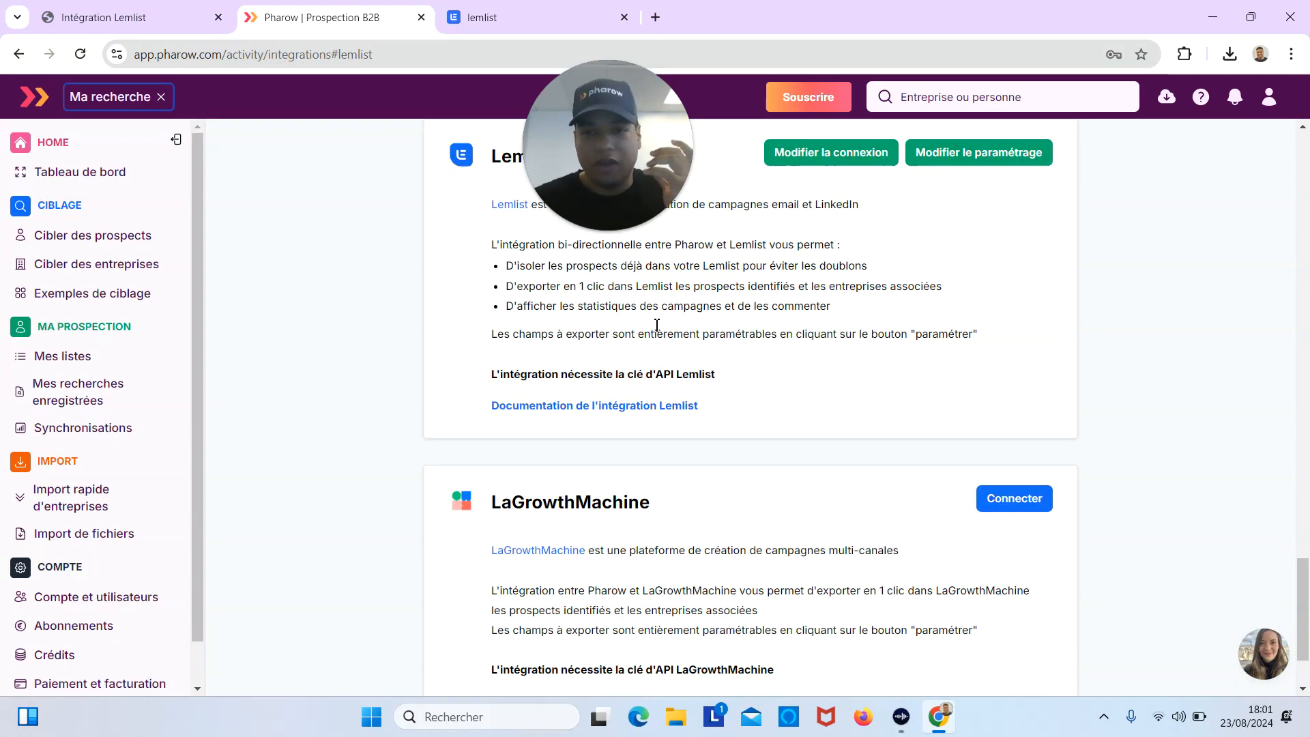
left_click_drag(628, 135, 354, 208)
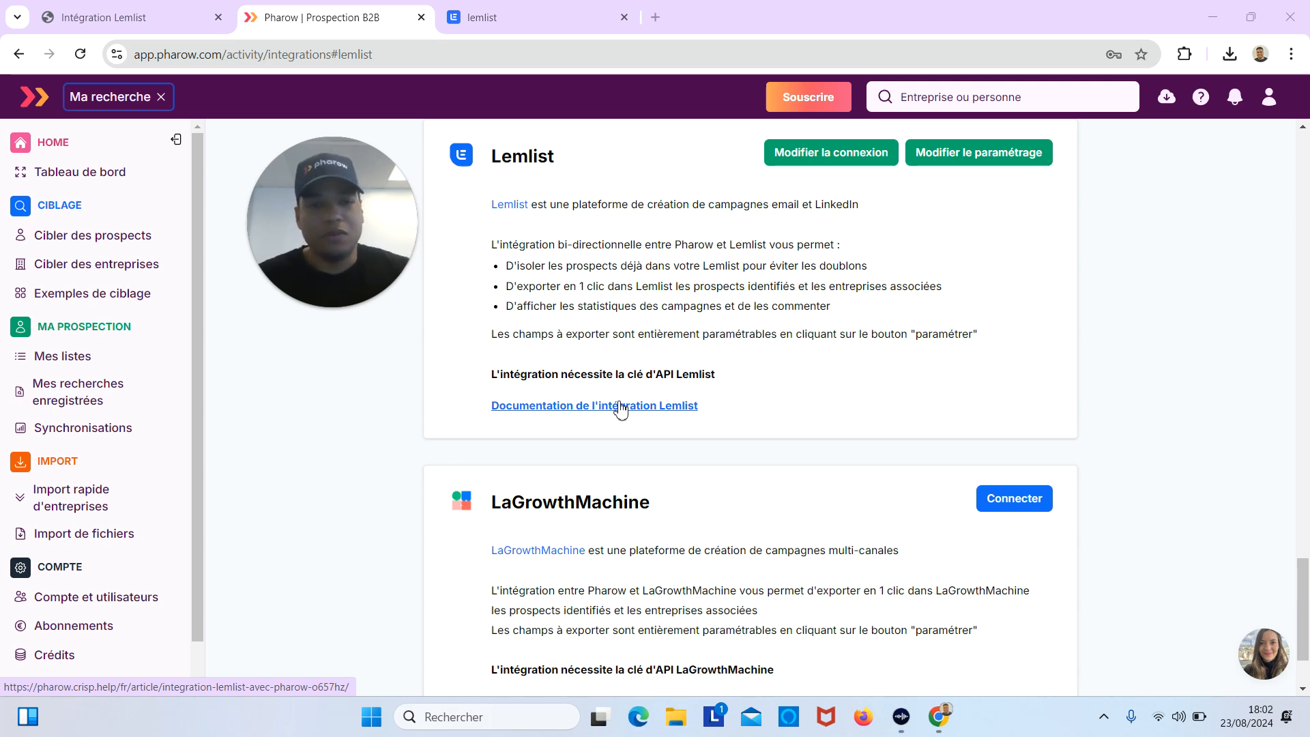
left_click(843, 157)
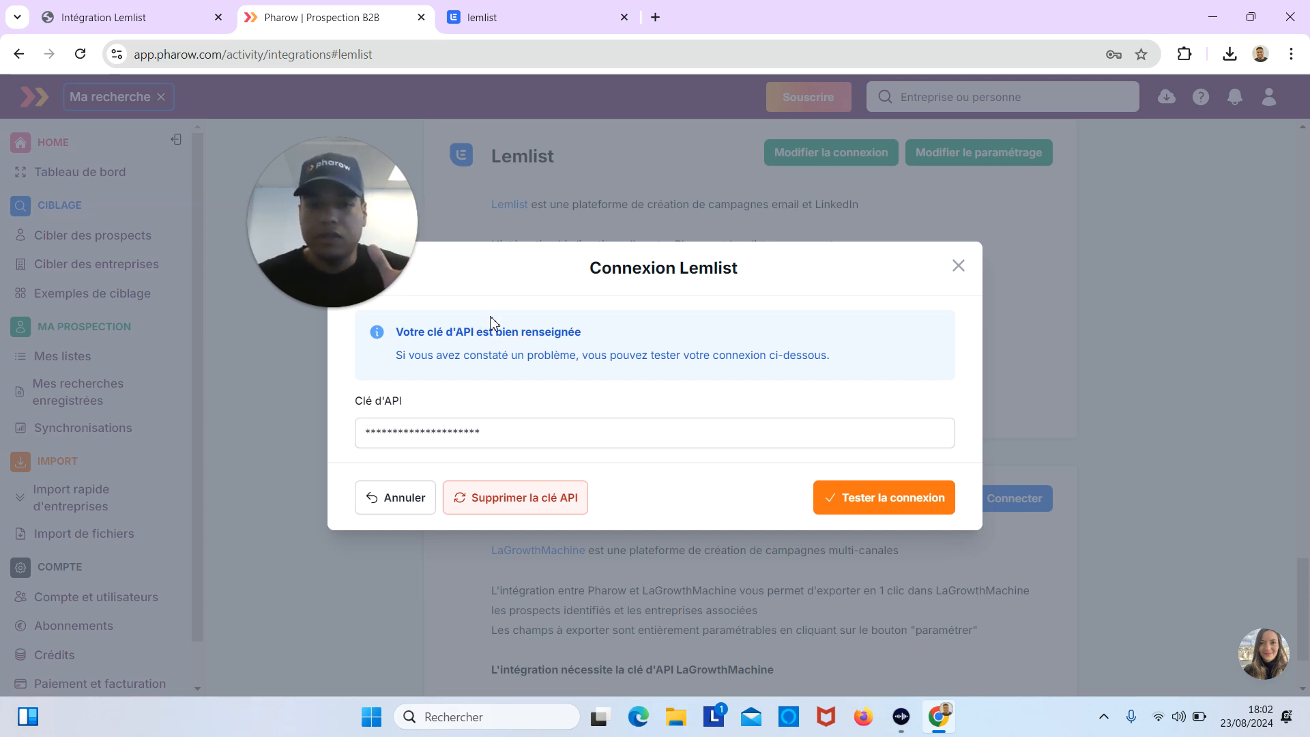
- Switch to lemlist and open the team's Intégrations settings, where API keys are generated
left_click(481, 19)
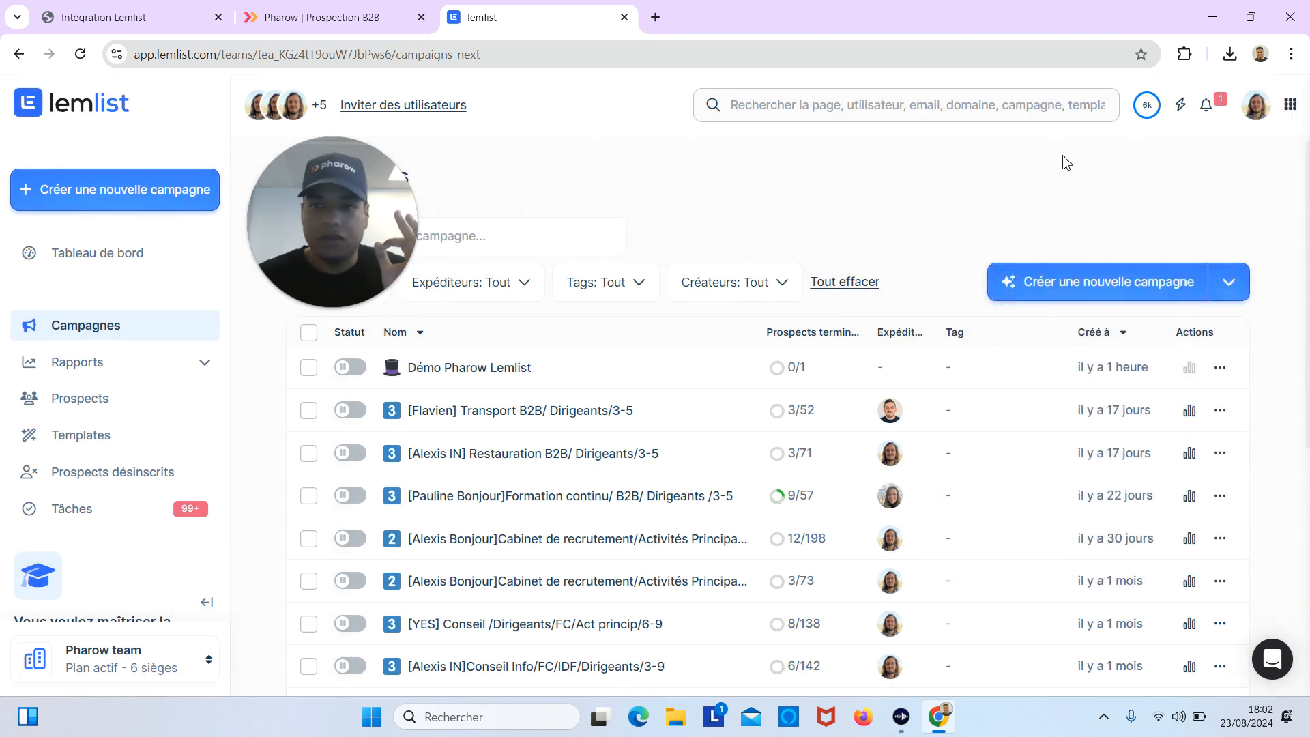
left_click(1290, 105)
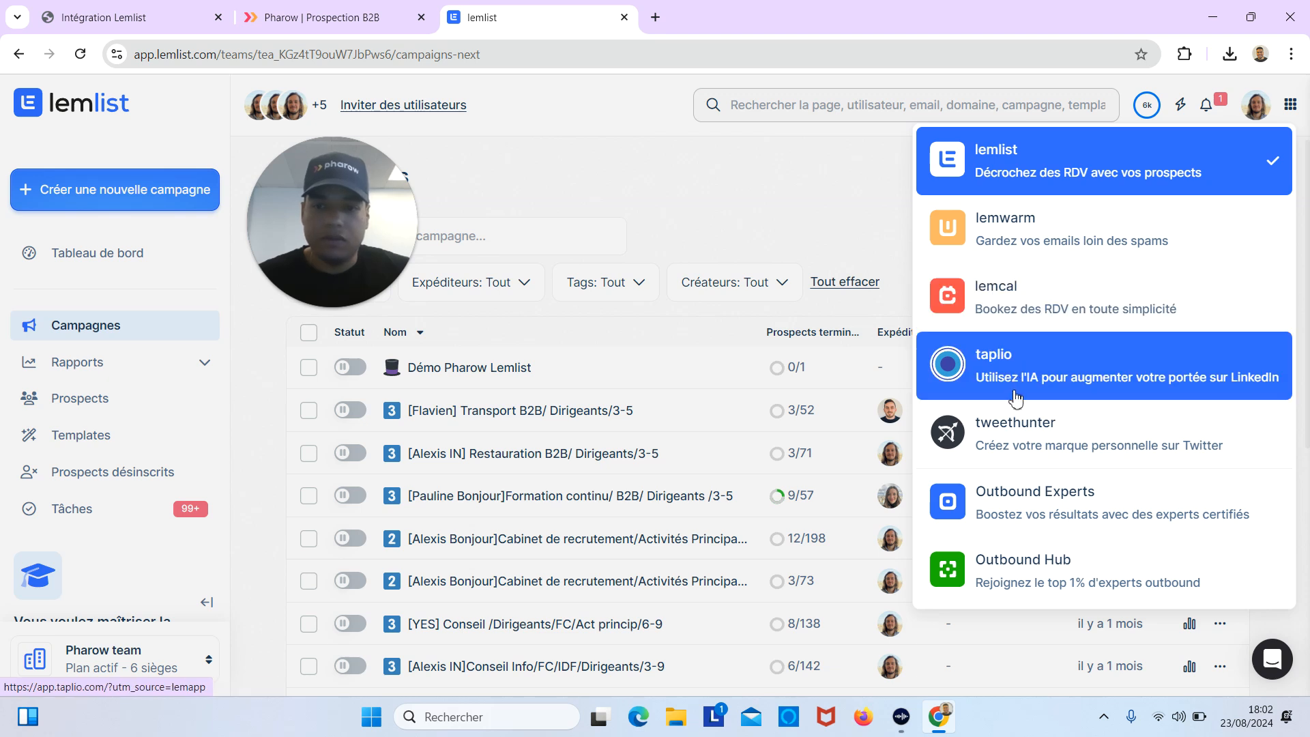
left_click(1254, 105)
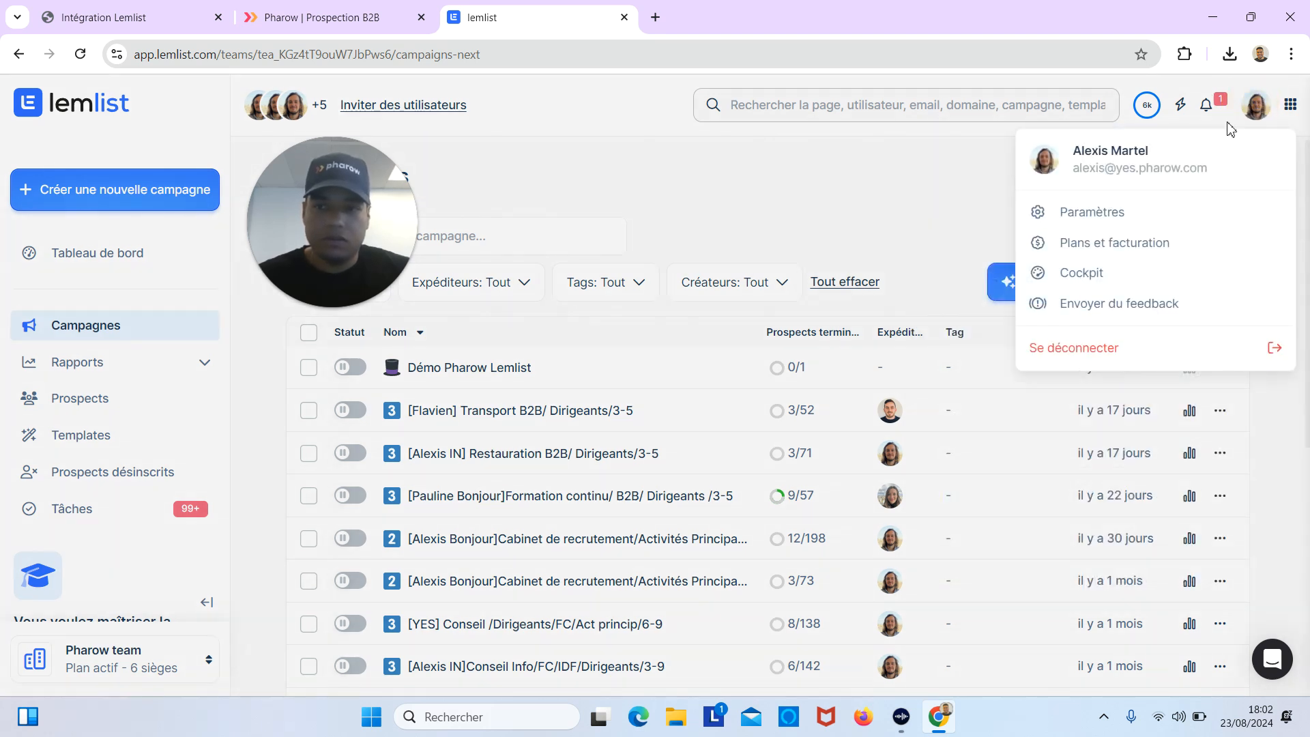
left_click(1093, 212)
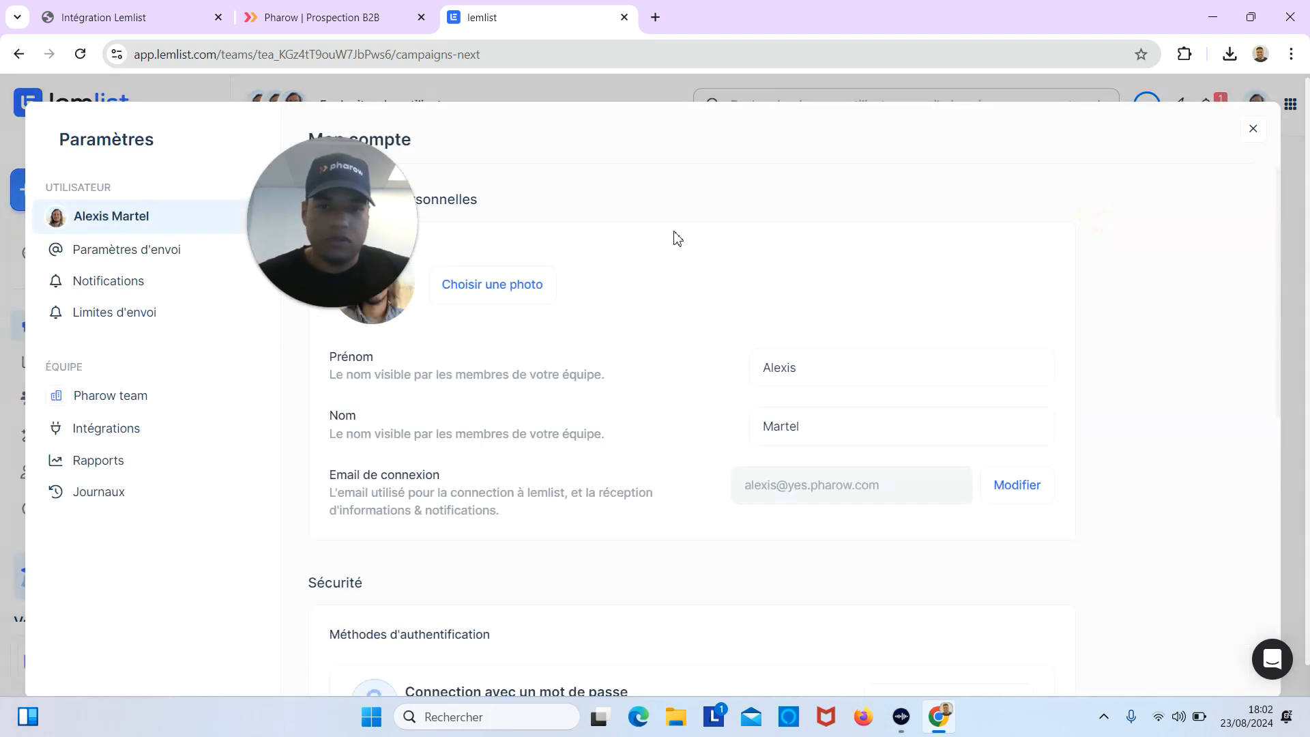
left_click(136, 436)
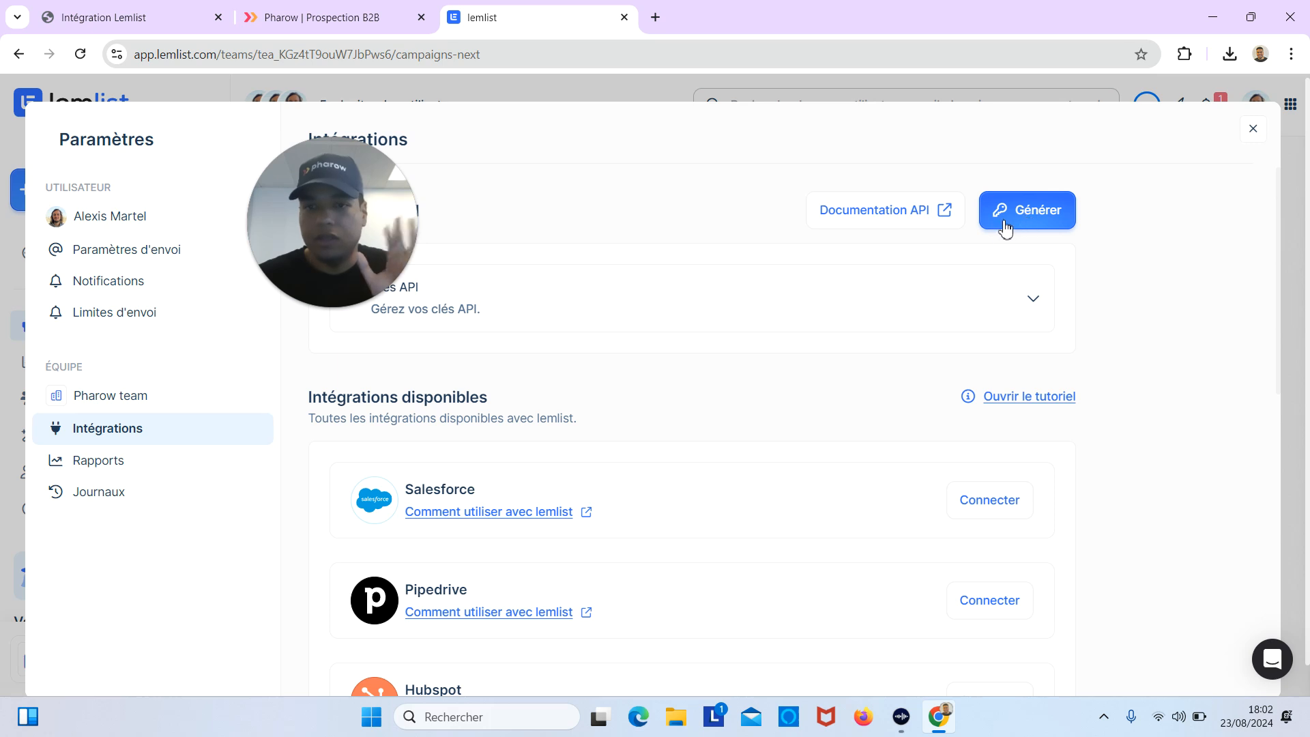
- Return to Pharow, test the Lemlist connection and close the connection dialog
left_click(361, 14)
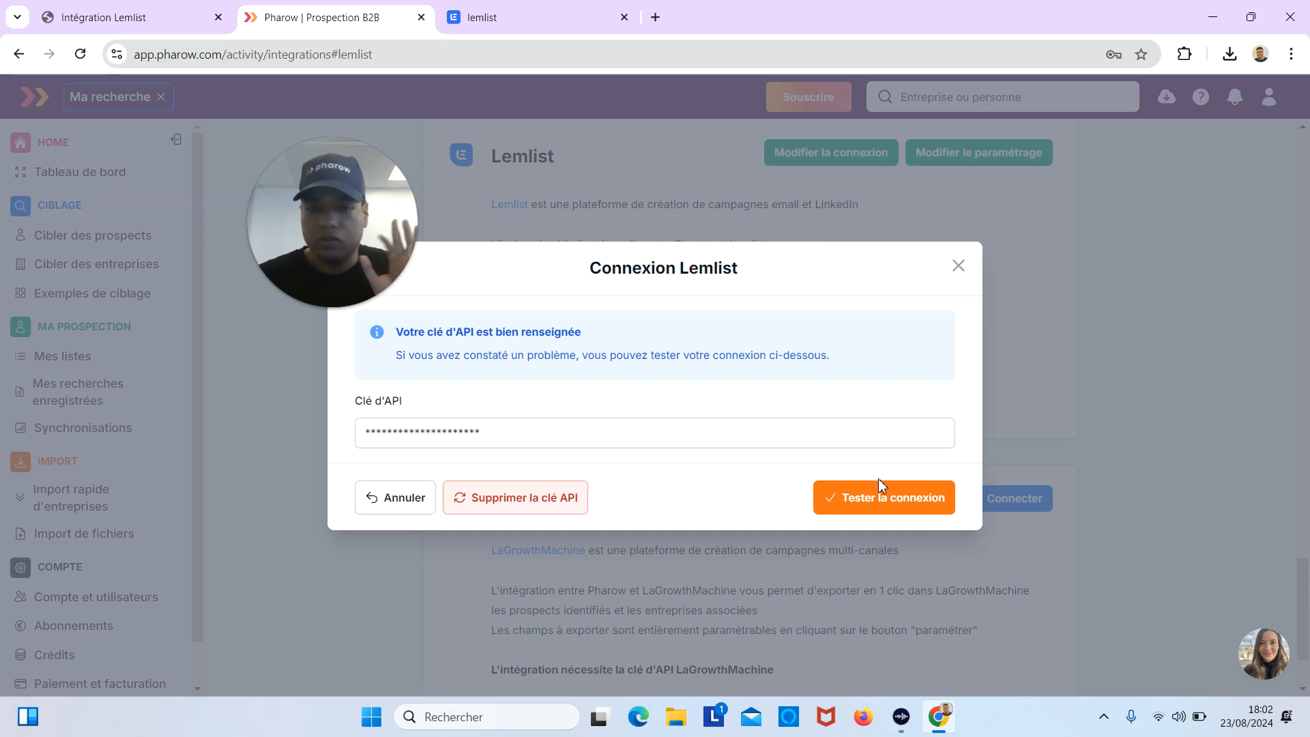
left_click(881, 496)
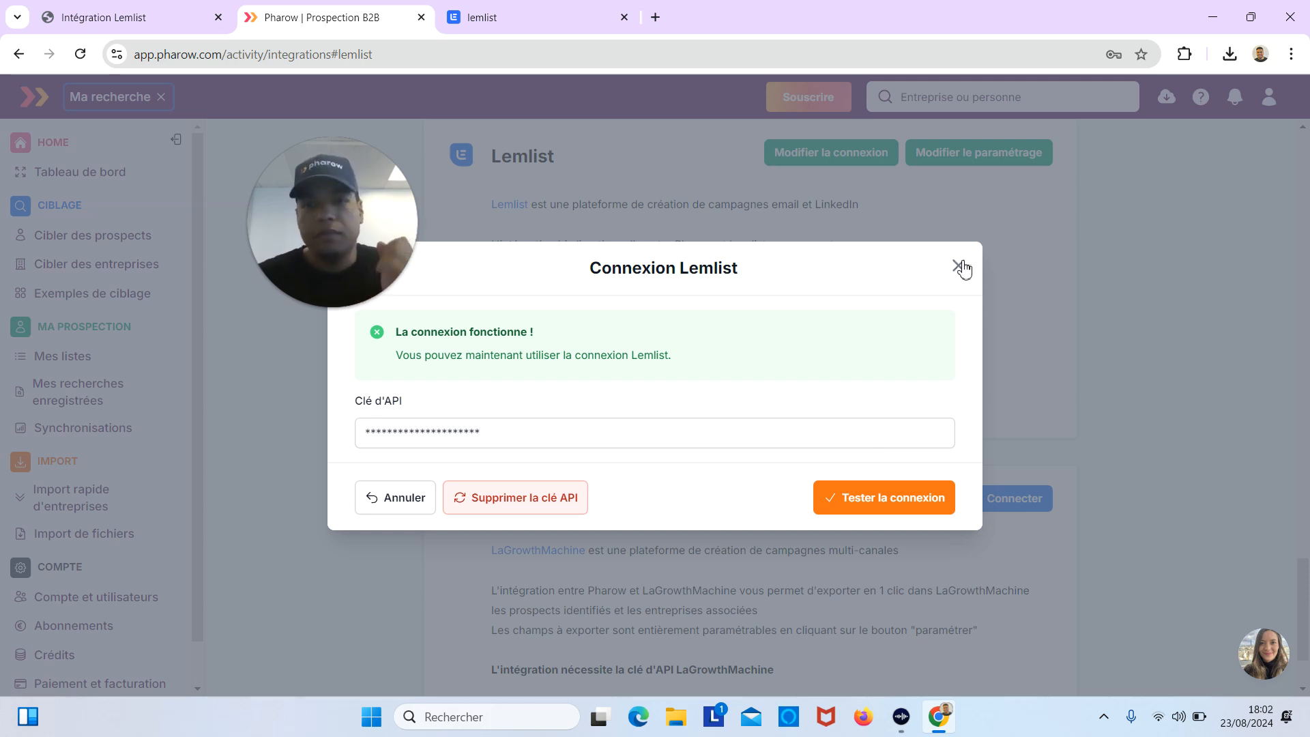
left_click(959, 266)
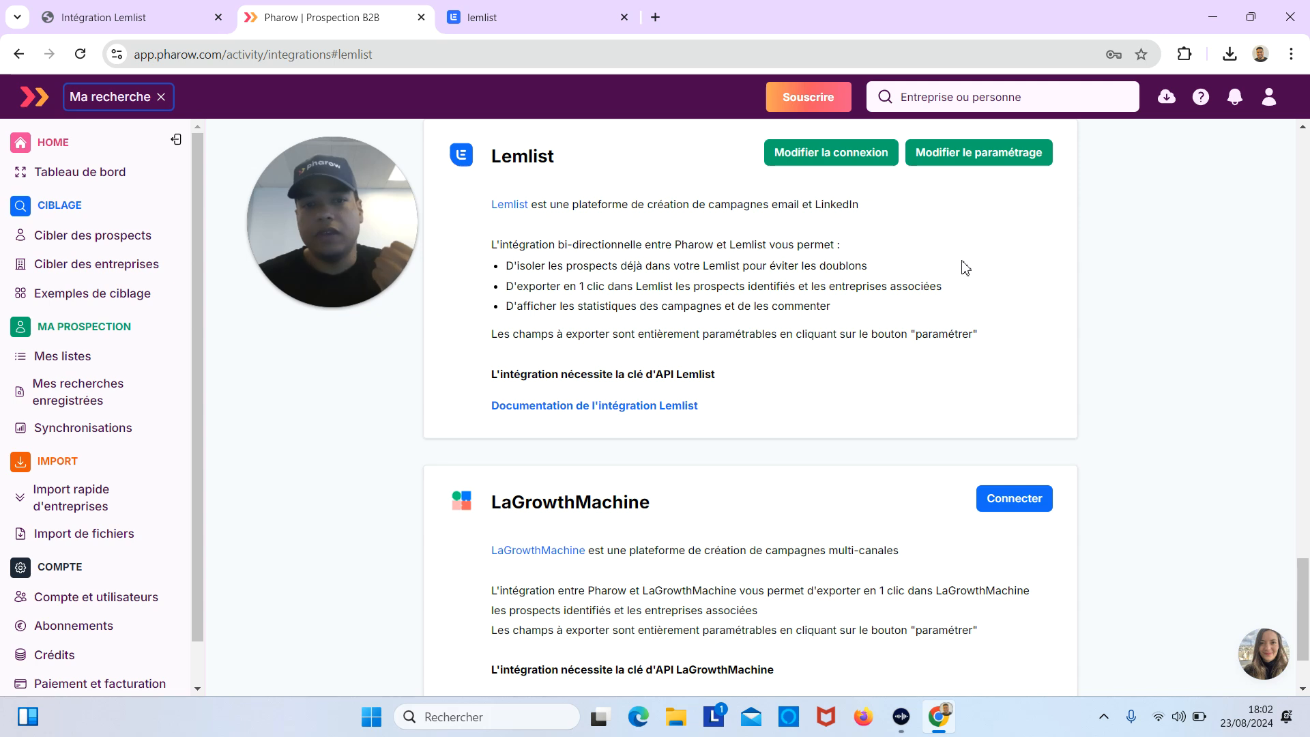
- Open the Lemlist export settings and show the advanced fields of Entreprise : Activité and Entreprise : Dynamique
left_click(953, 162)
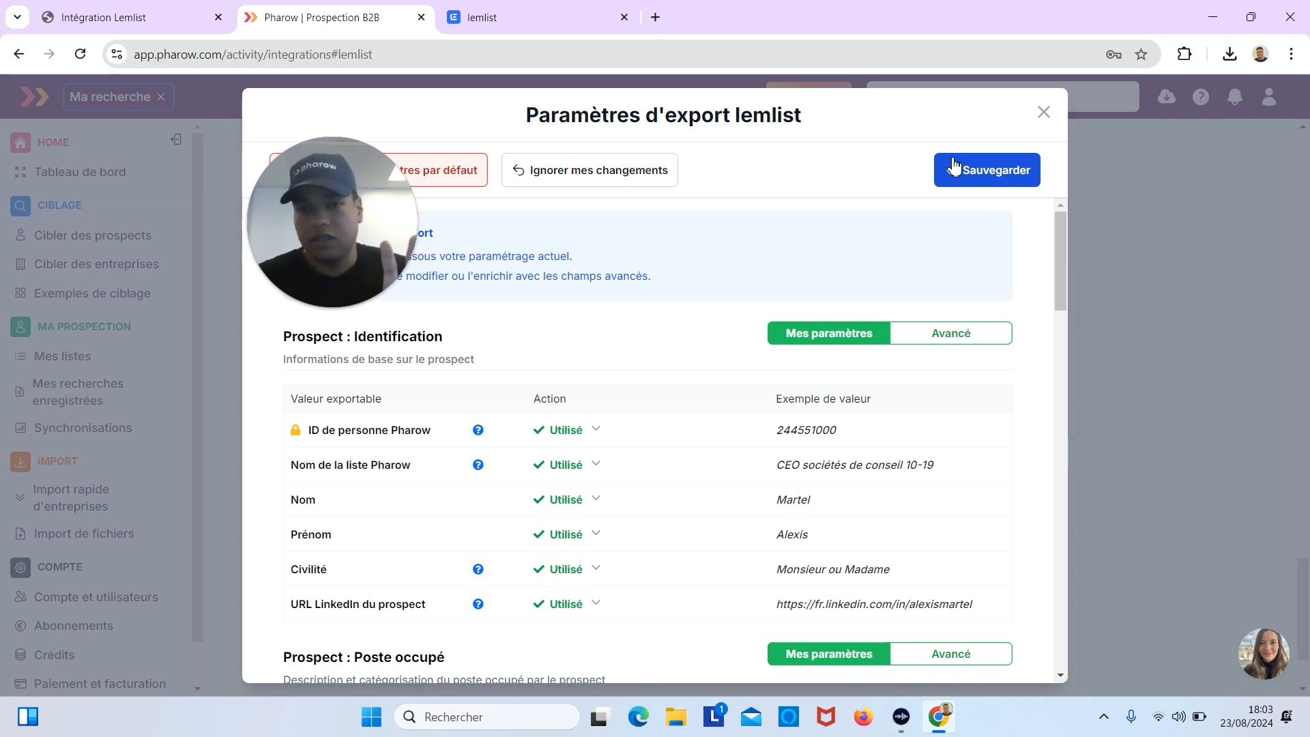
left_click(954, 167)
mouse_move(1054, 243)
left_mouse_down()
mouse_move(1063, 292)
mouse_move(1061, 247)
left_mouse_up()
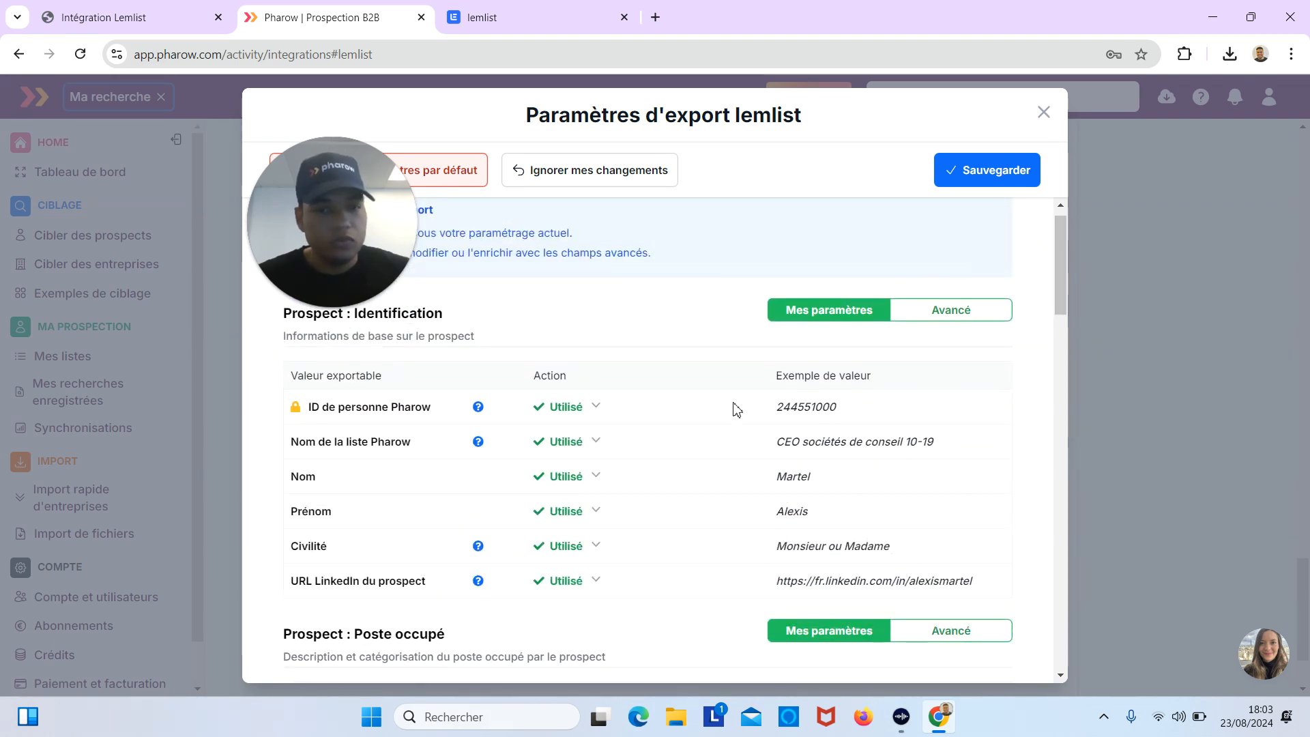
left_click_drag(1059, 307, 1049, 456)
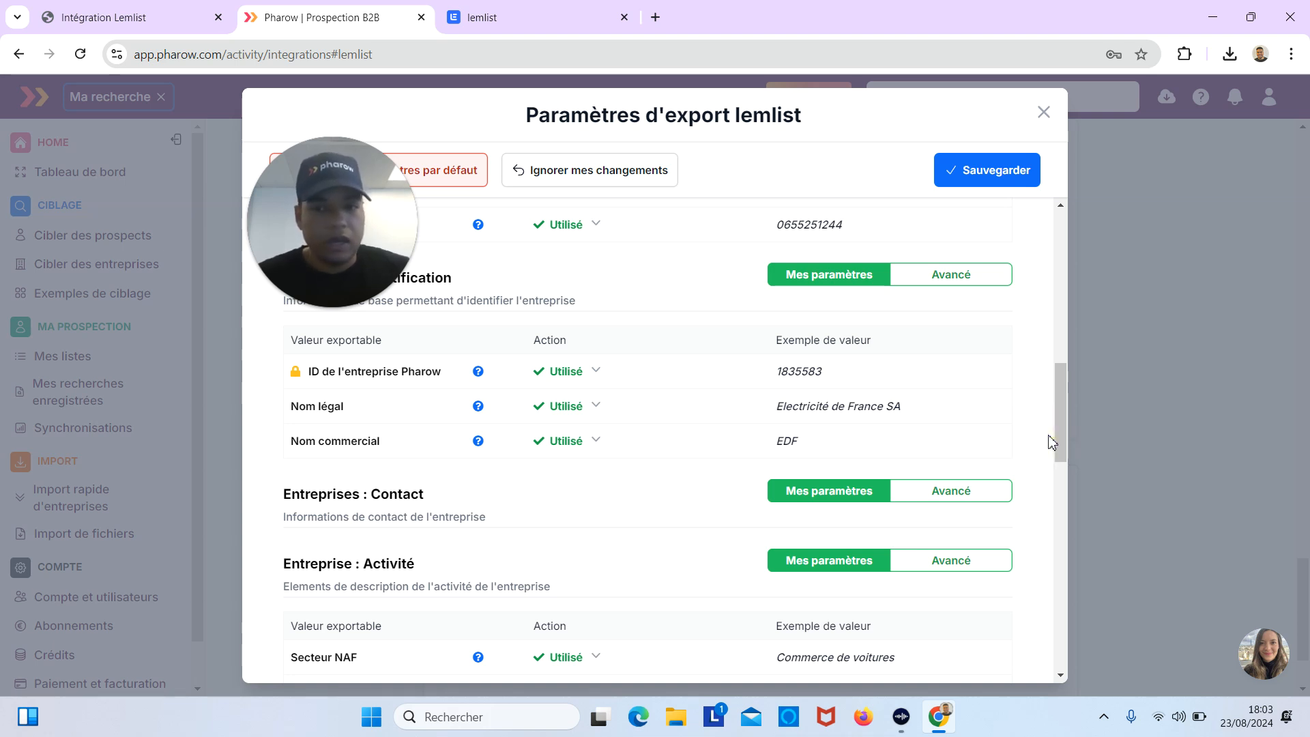
left_click_drag(1059, 436, 1061, 478)
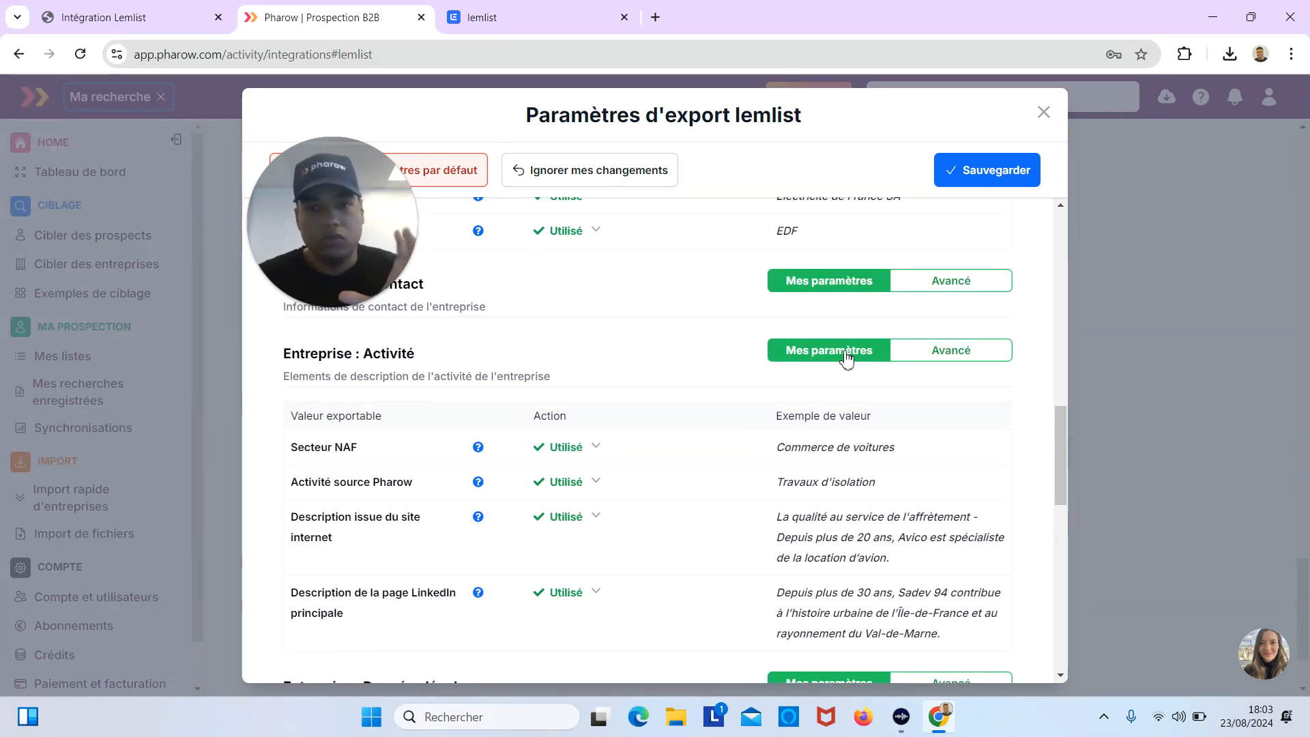
left_click(916, 353)
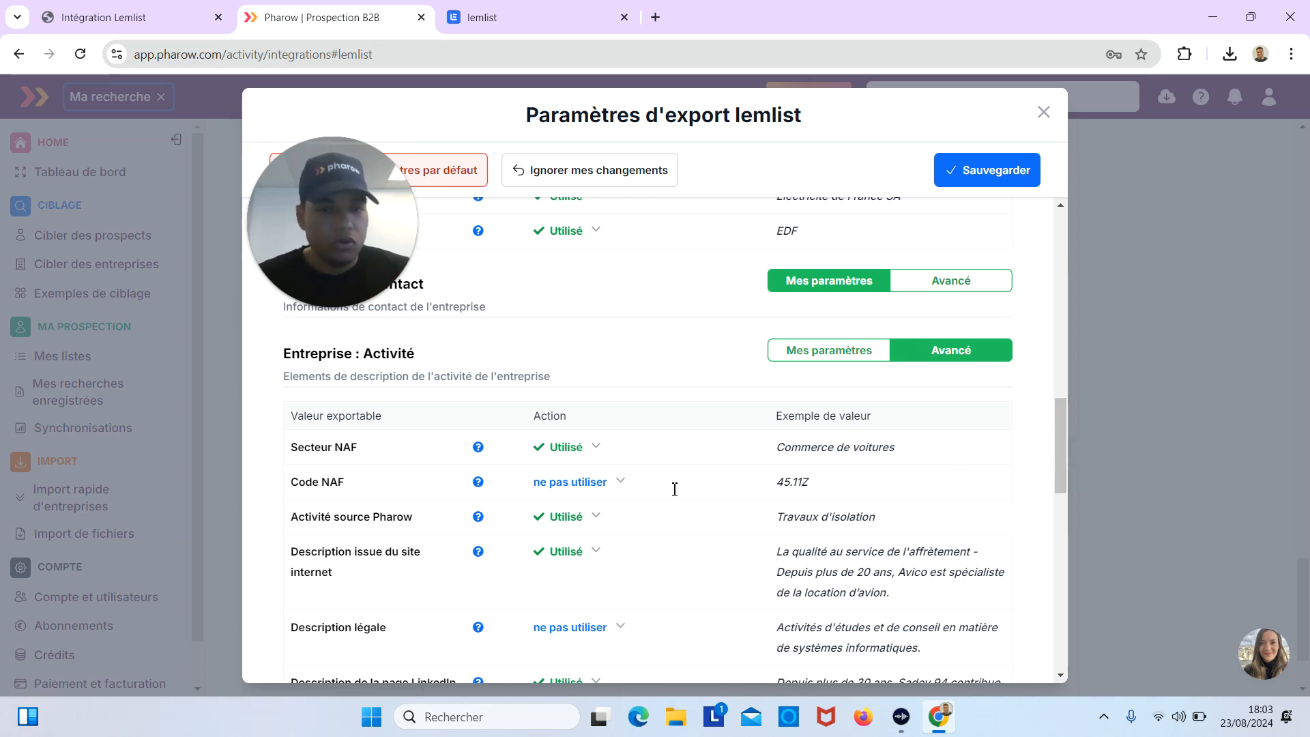
left_click_drag(311, 213, 172, 152)
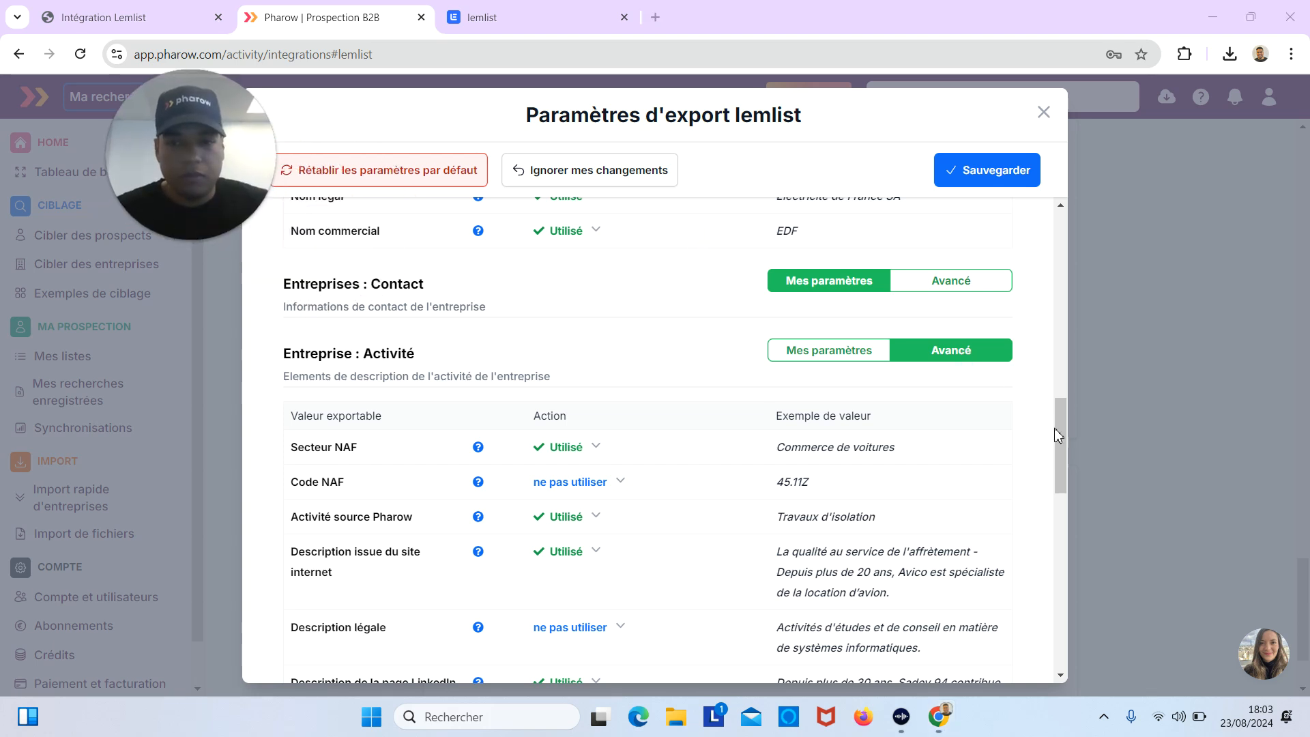
left_click_drag(1050, 423, 1050, 544)
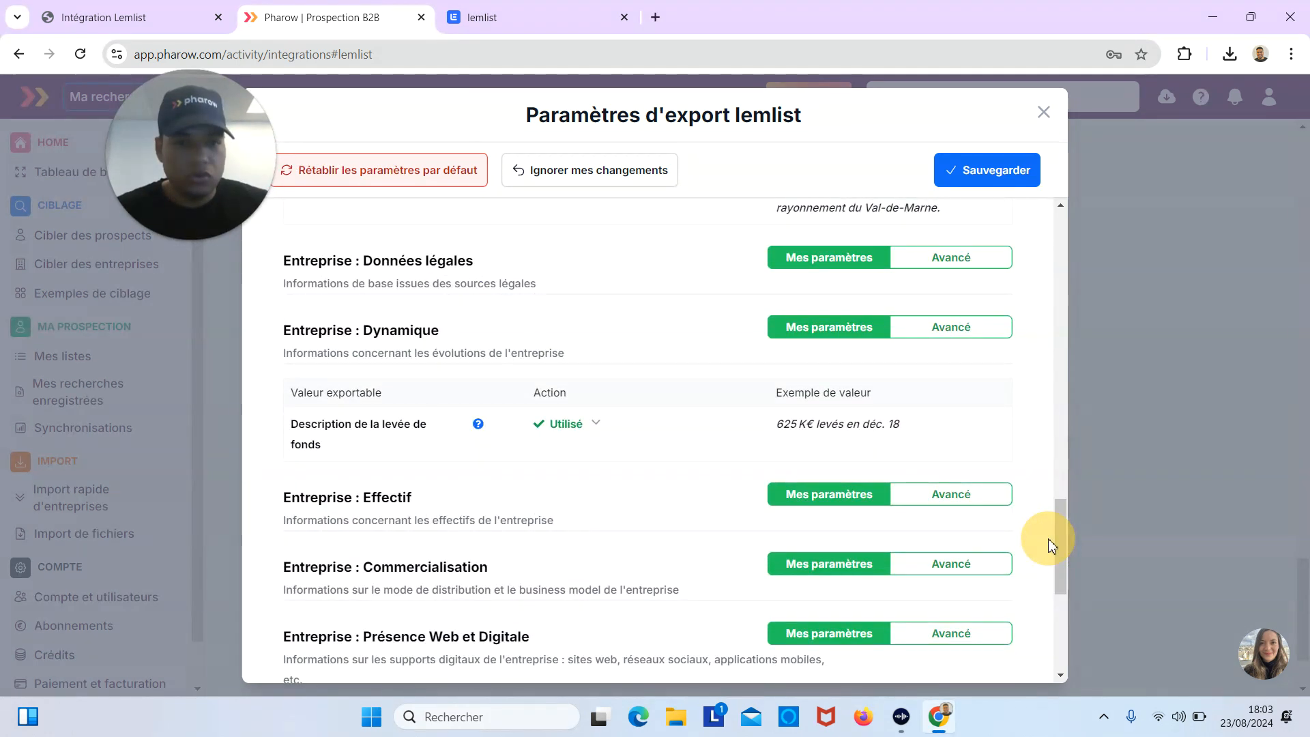
left_click(973, 332)
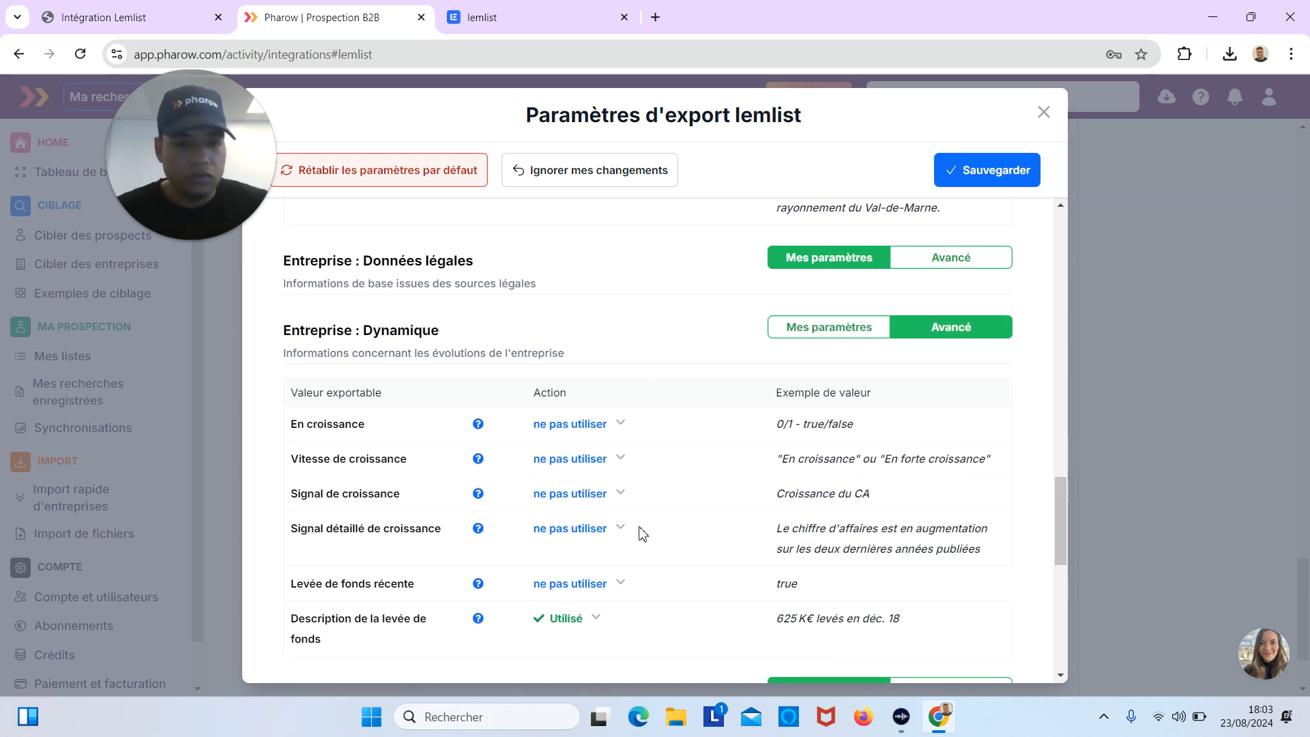
- Set the export action of the Levée de fonds récente field to Utiliser
left_click(621, 584)
left_click(651, 577)
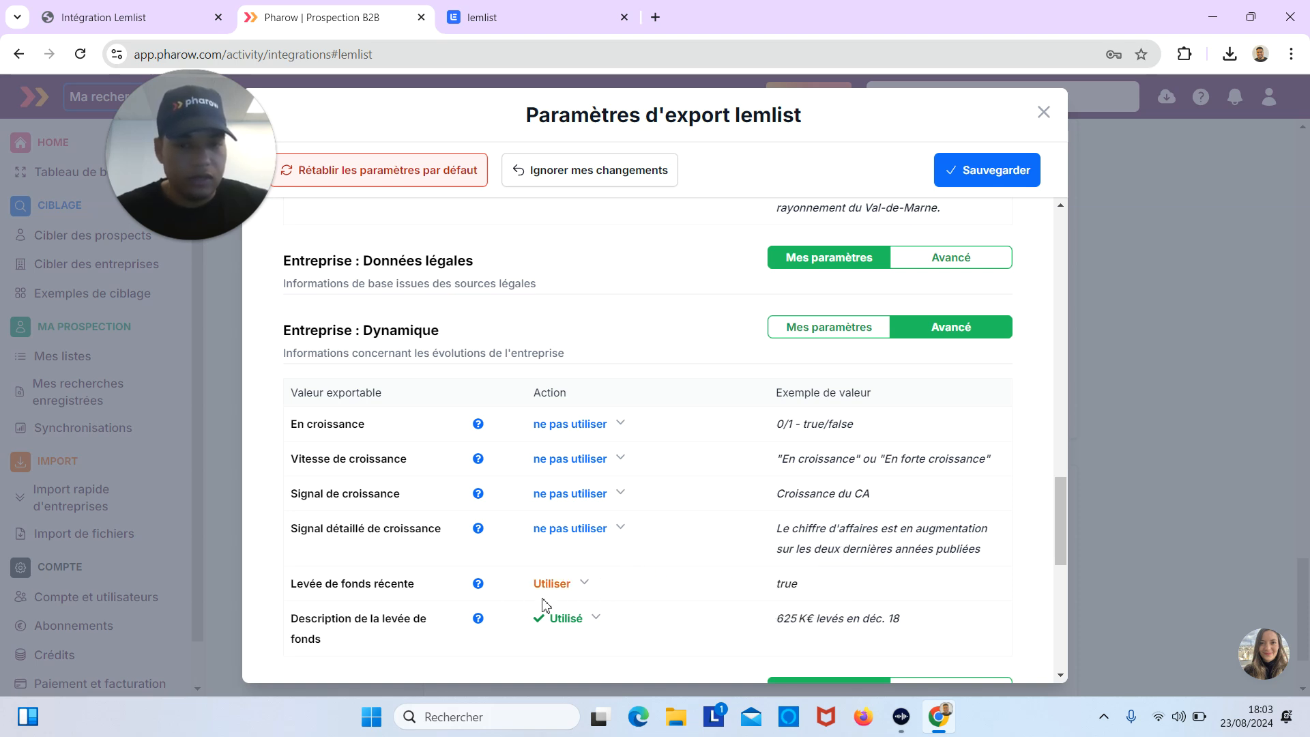
left_click(582, 587)
left_click(690, 492)
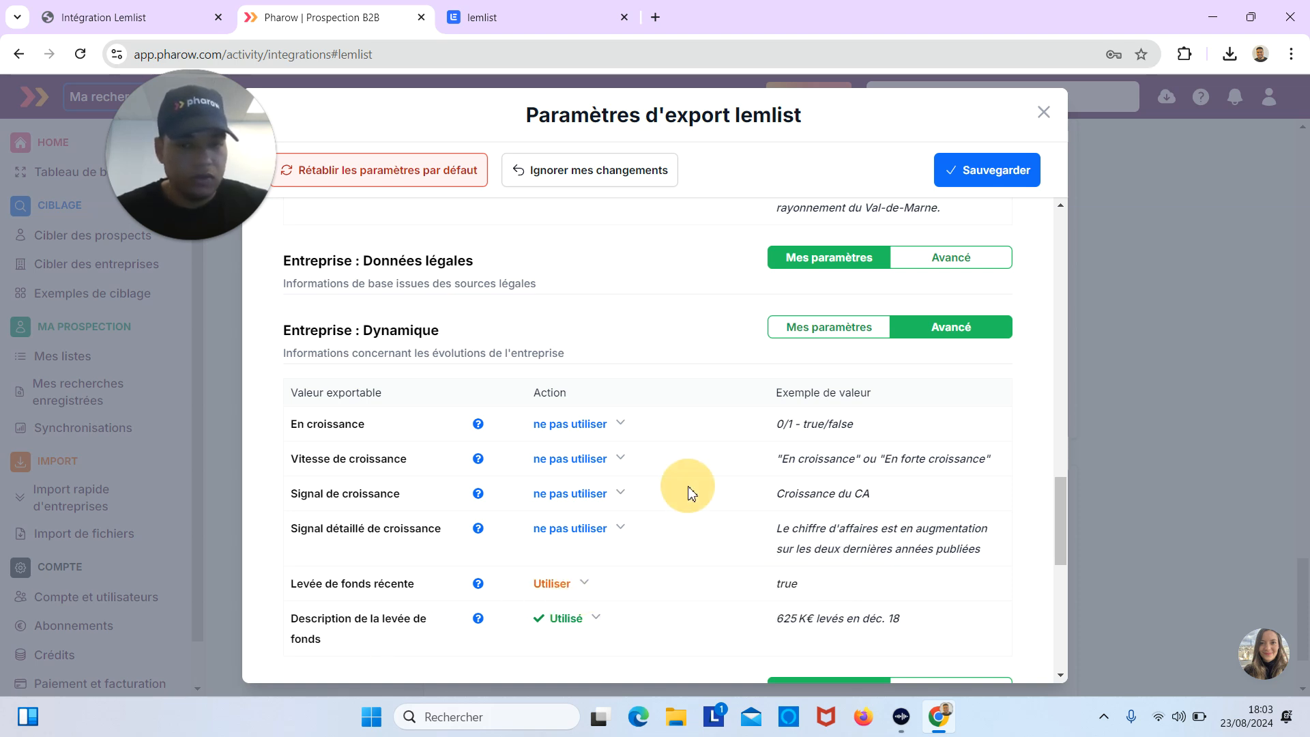
- Set the Vitesse de croissance field to Utiliser and Levée de fonds récente back to ne pas utiliser
left_click(619, 459)
left_click(667, 442)
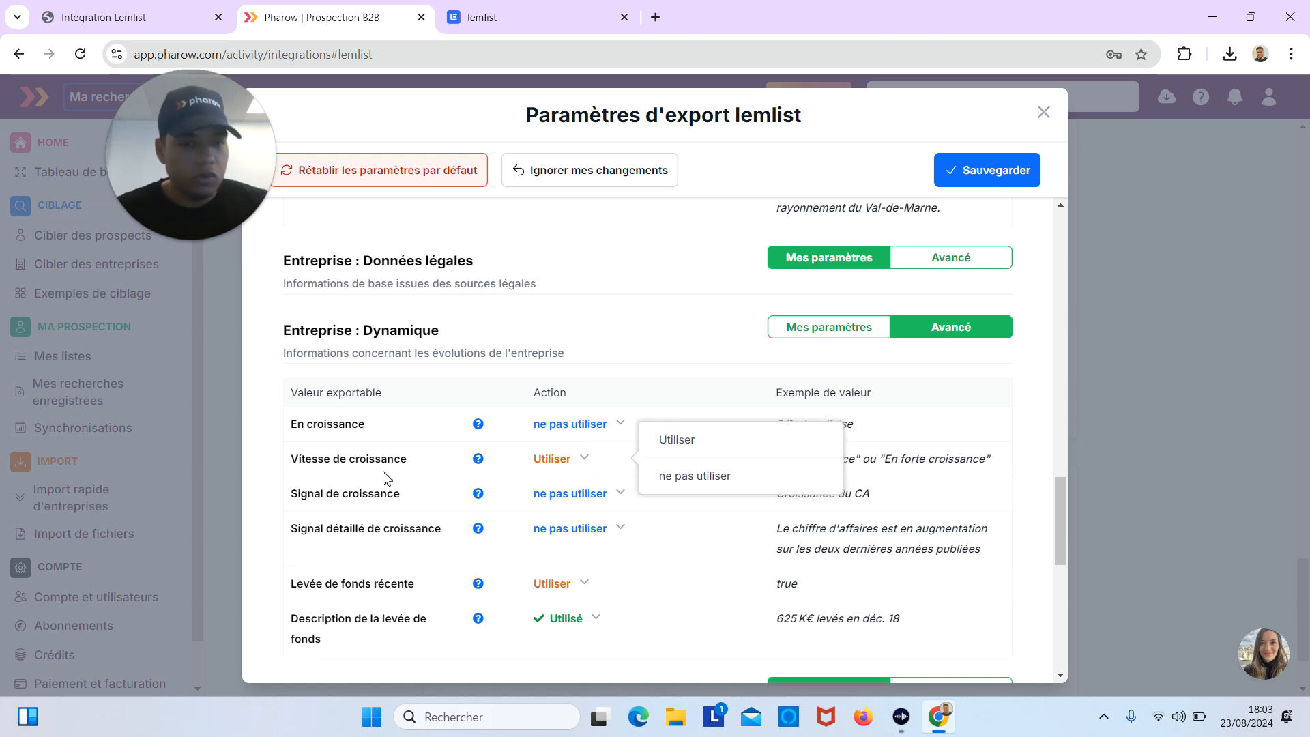
left_click(585, 588)
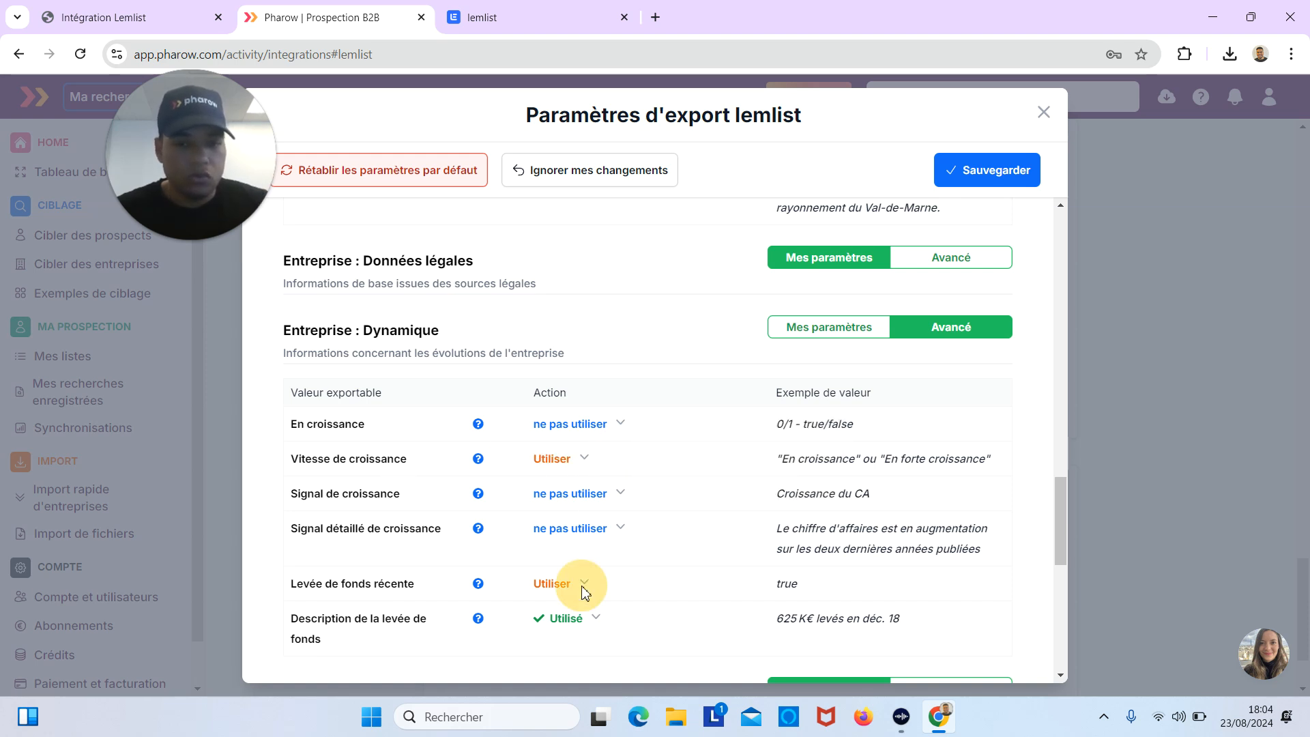
left_click(628, 611)
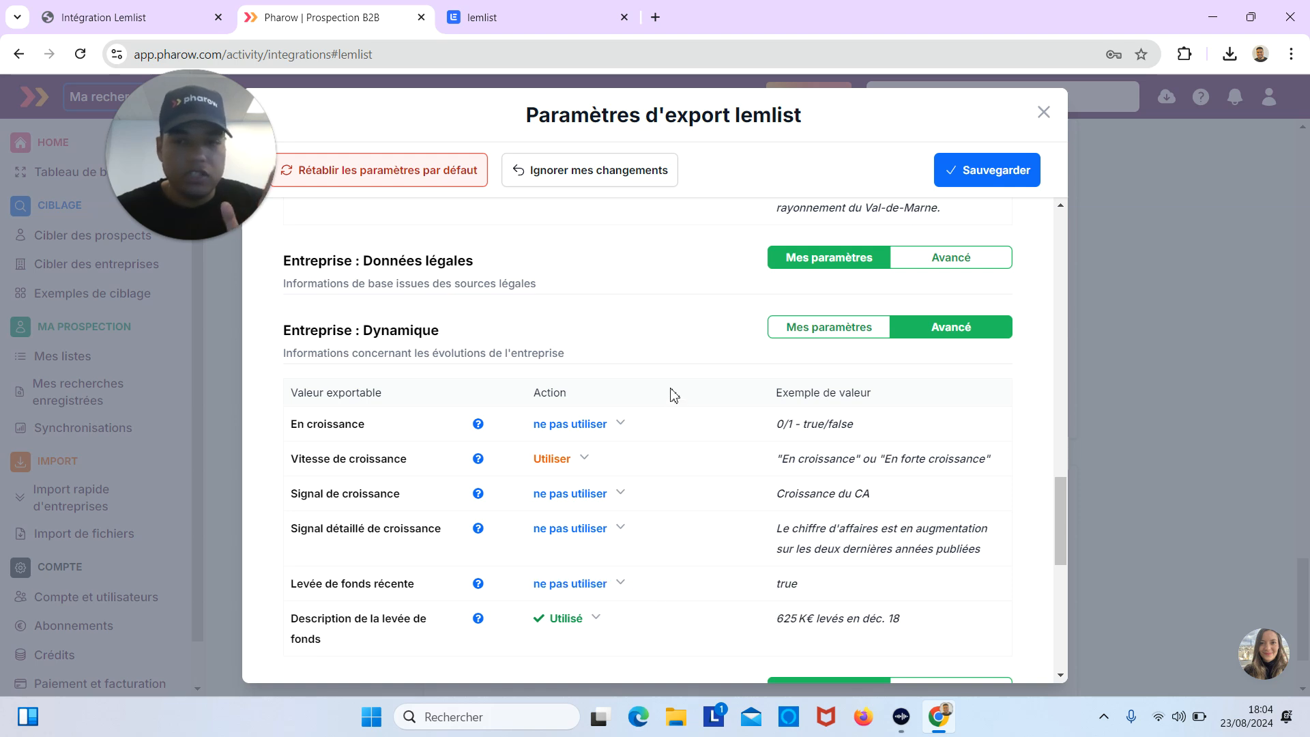
- Show the advanced fields of Entreprise : Données légales, Entreprise : Identification and Prospect : Poste occupé
left_click(949, 259)
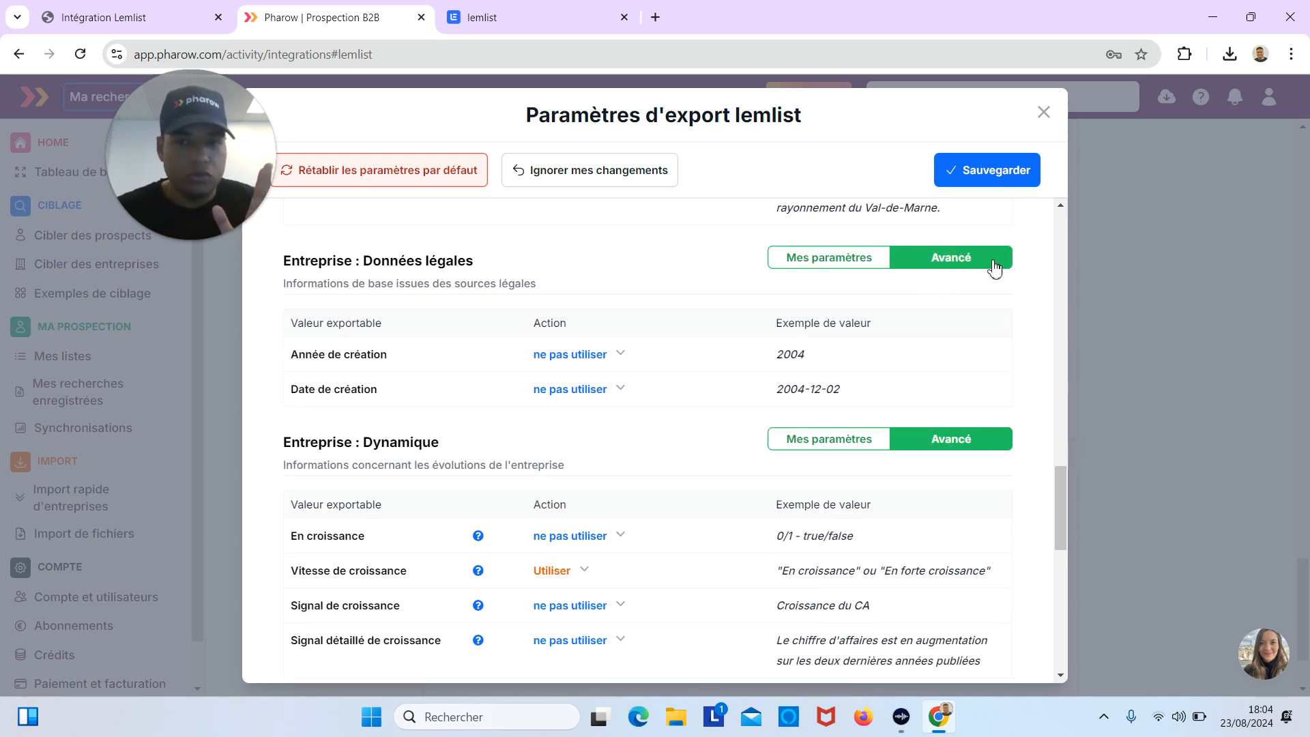
scroll(1063, 222, "up", 10)
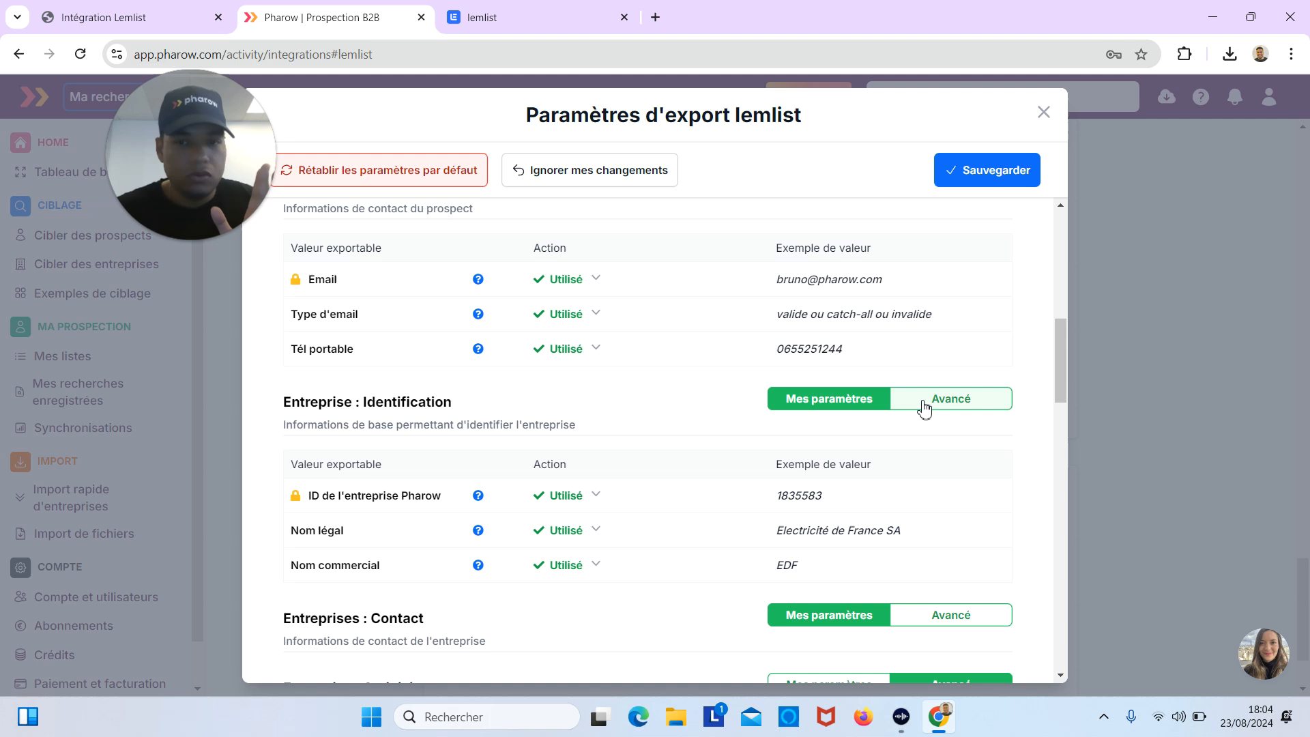
left_click(921, 398)
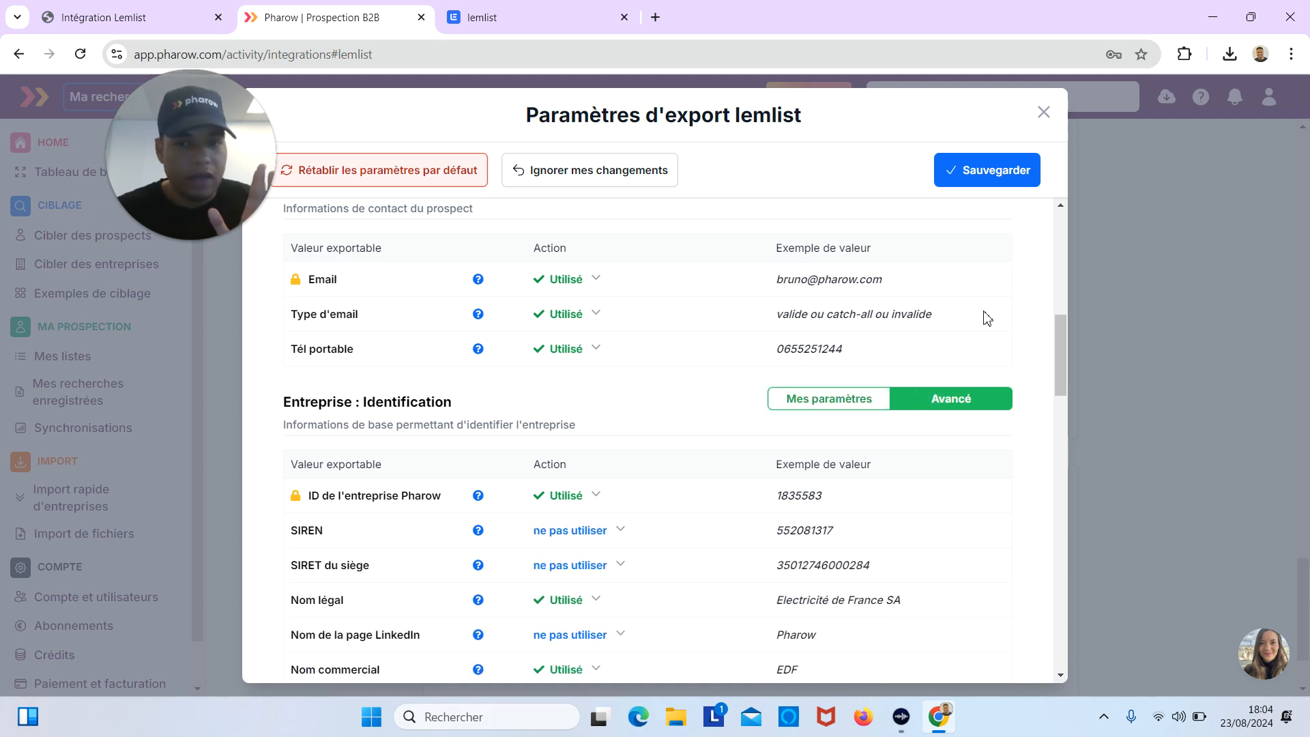
scroll(1059, 246, "up", 5)
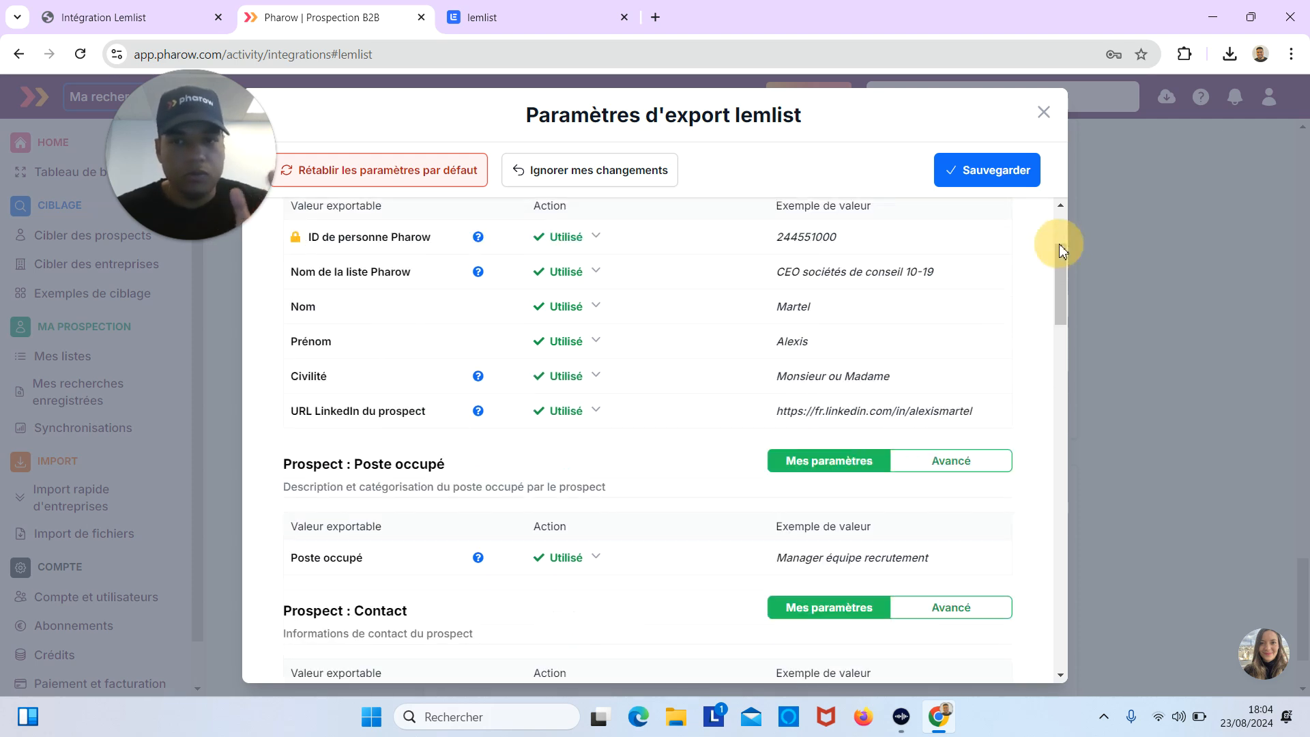
left_click(968, 466)
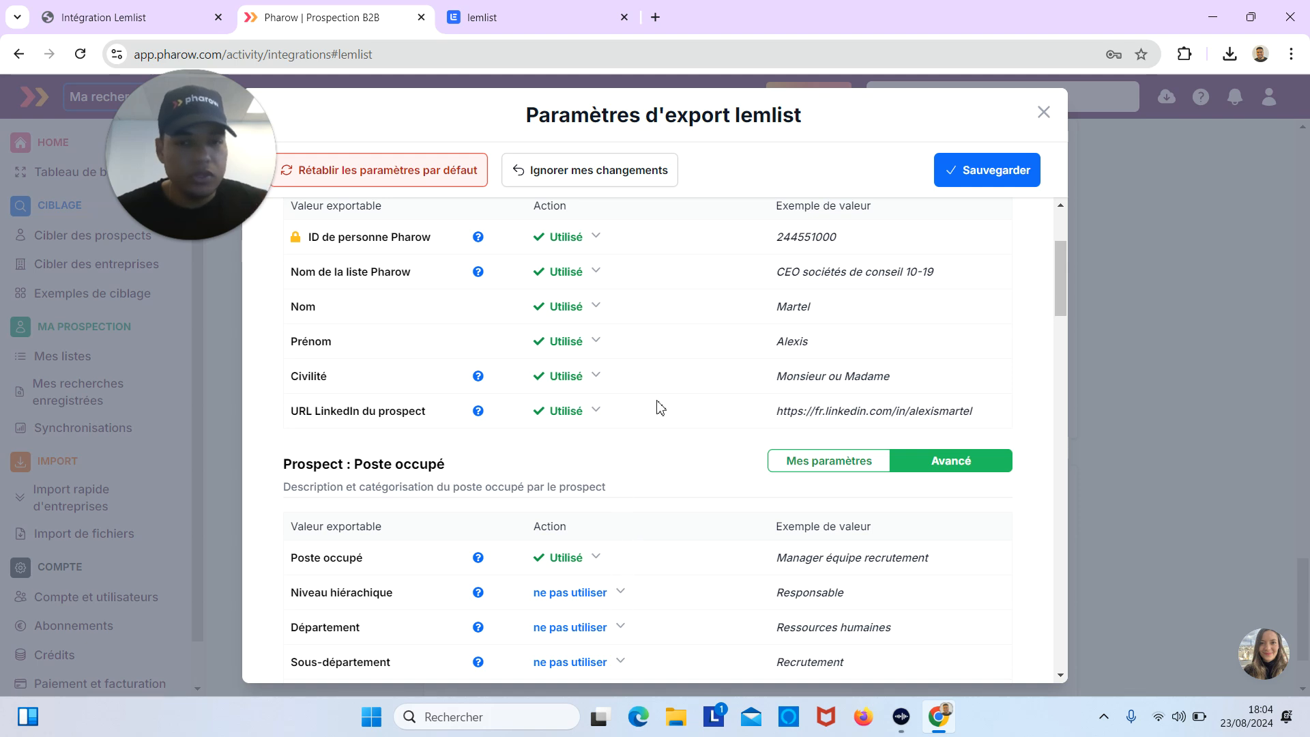
- Save the Lemlist export settings and close the dialog
left_click(971, 174)
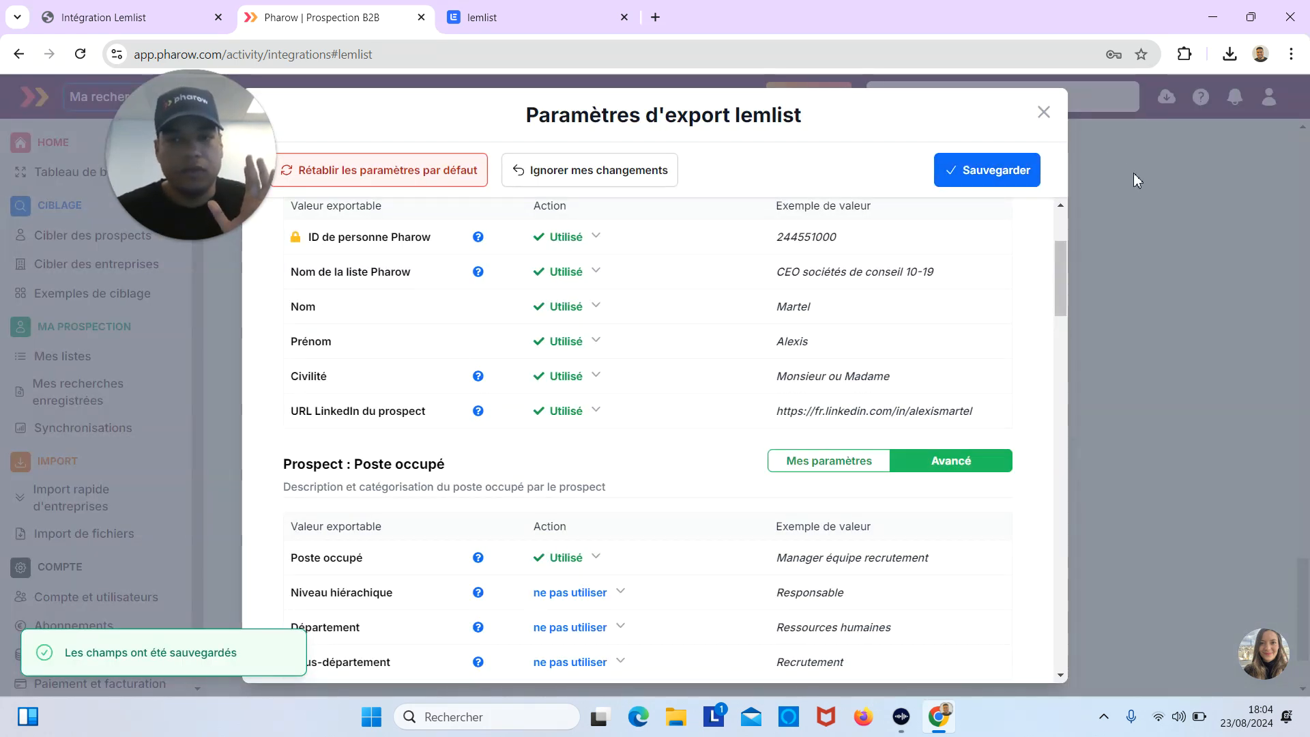
left_click(1180, 220)
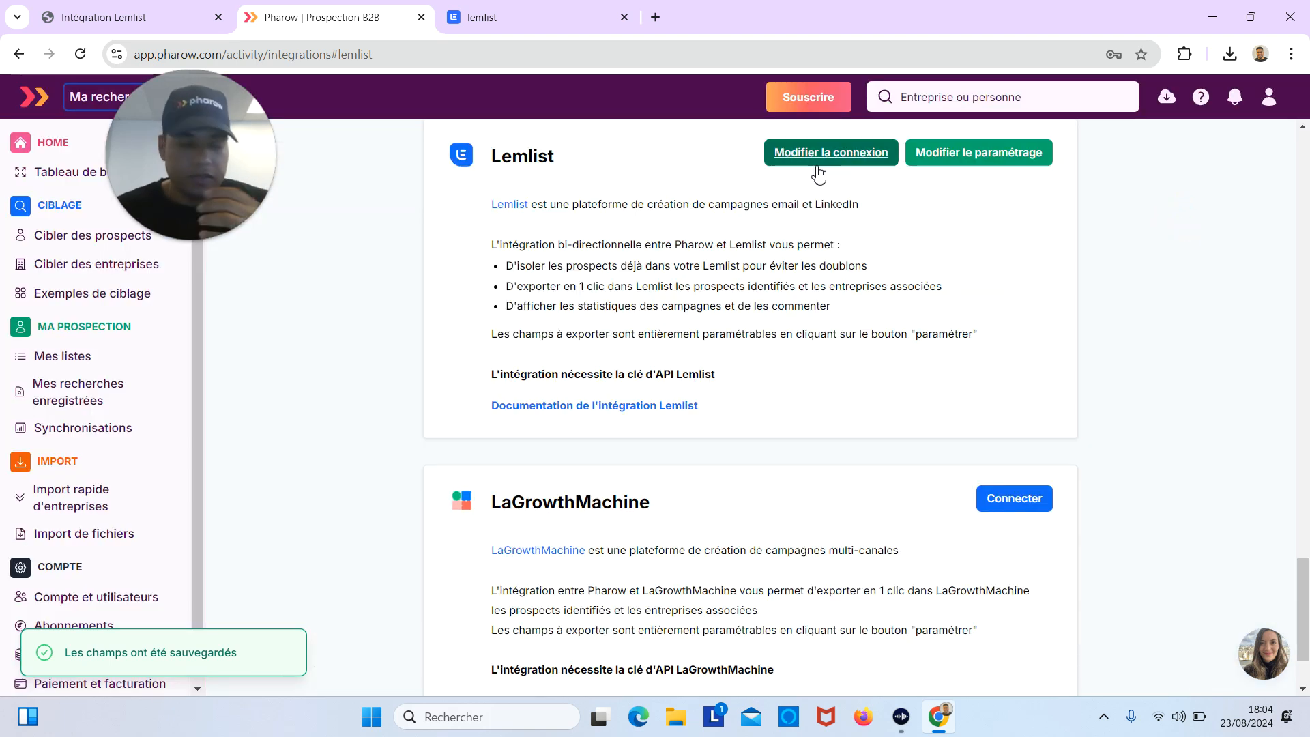
left_click(182, 148)
left_click_drag(183, 142, 279, 154)
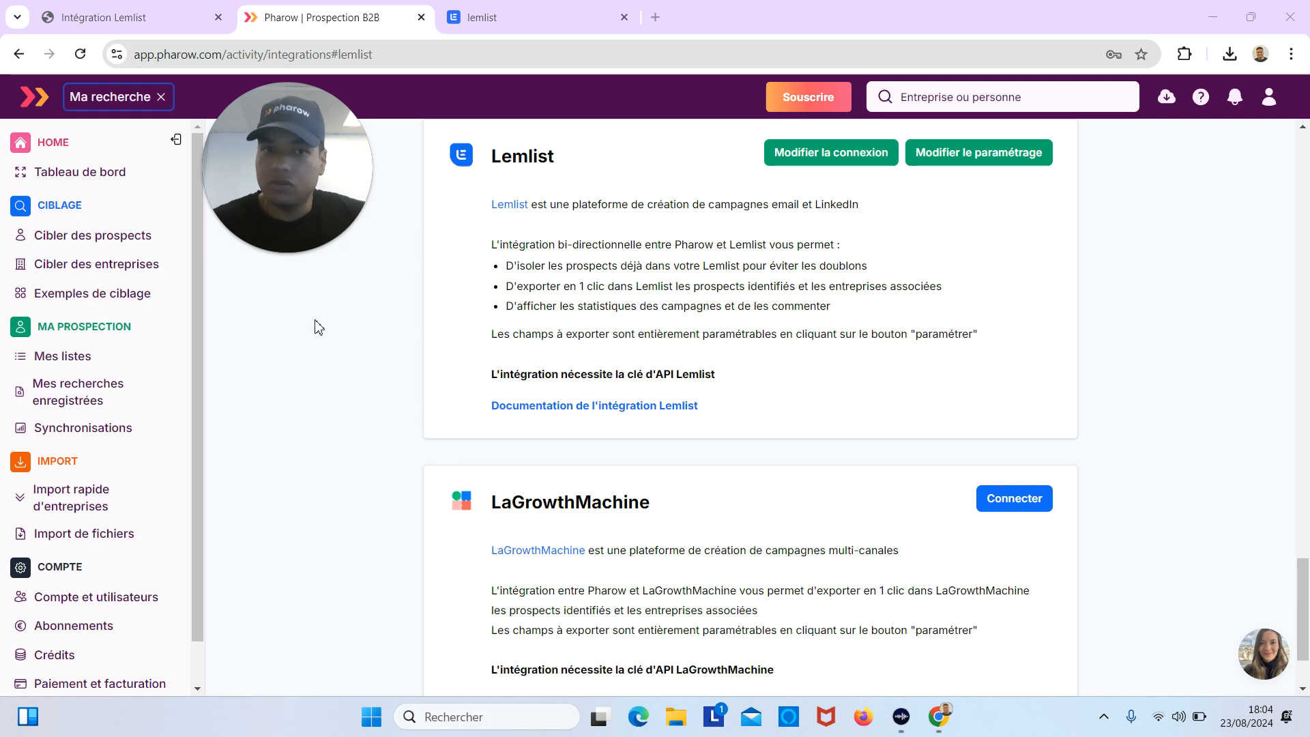
- Switch to Lemlist, leave the settings and view the prospect list of the Démo Pharow Lemlist campaign
left_click(497, 10)
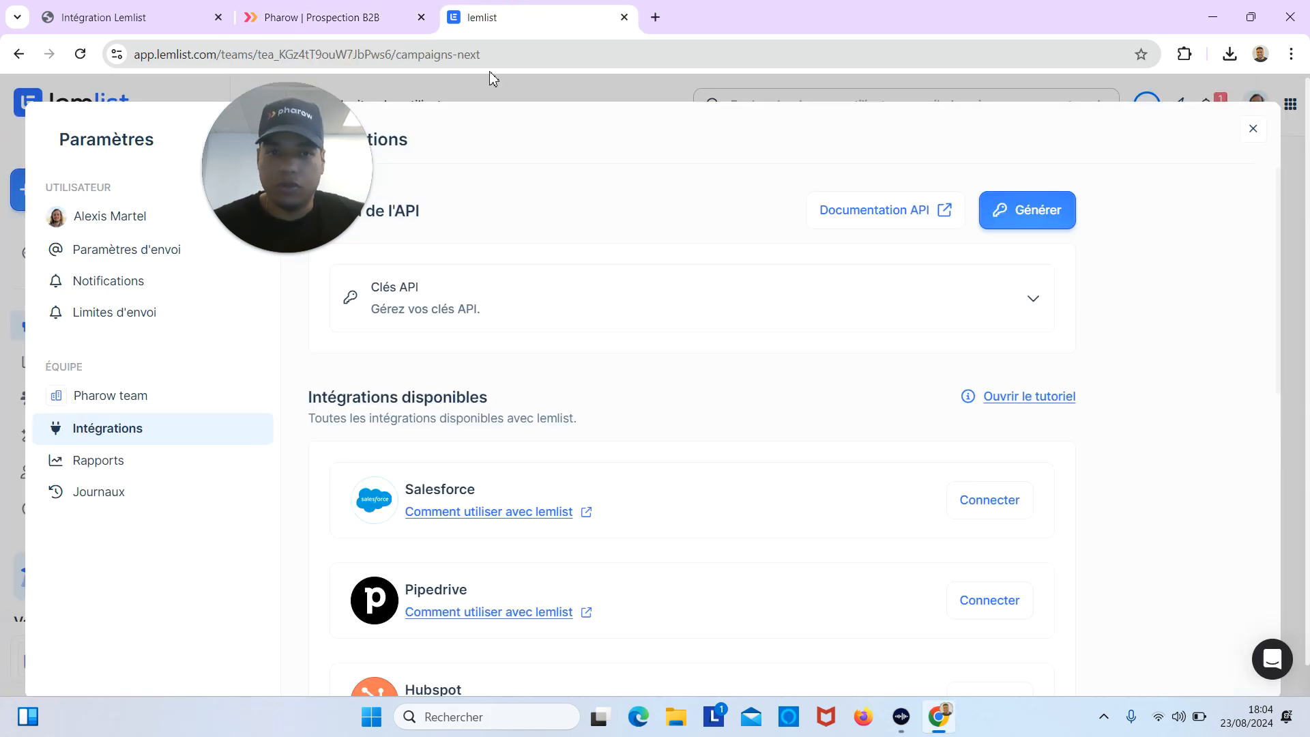
left_click(20, 127)
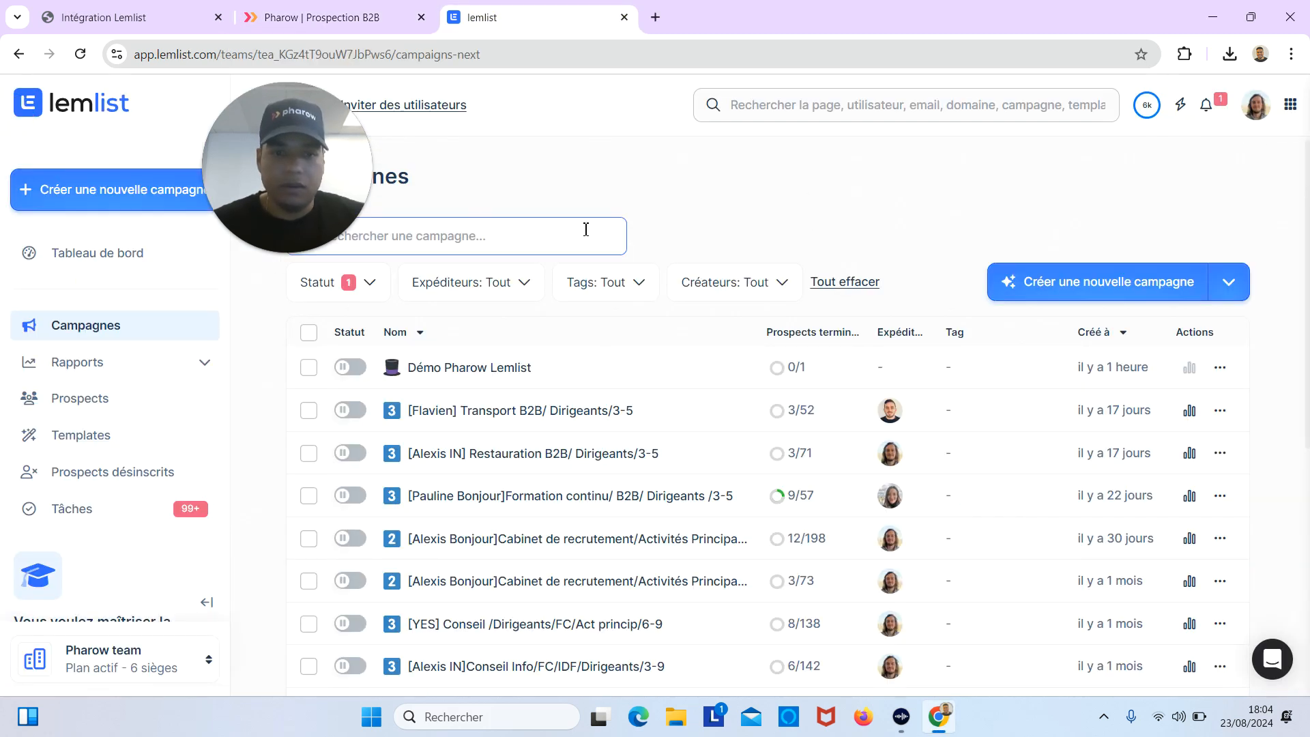
left_click(454, 369)
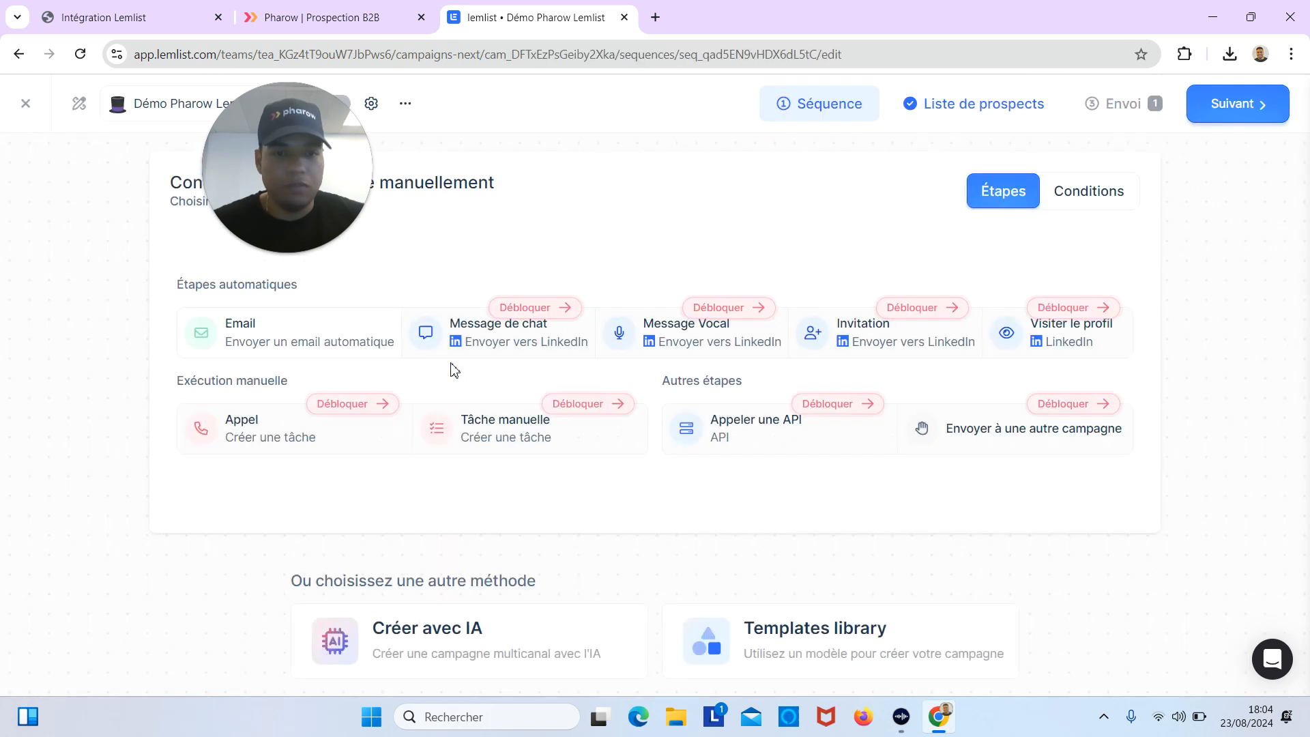
left_click_drag(293, 145, 173, 140)
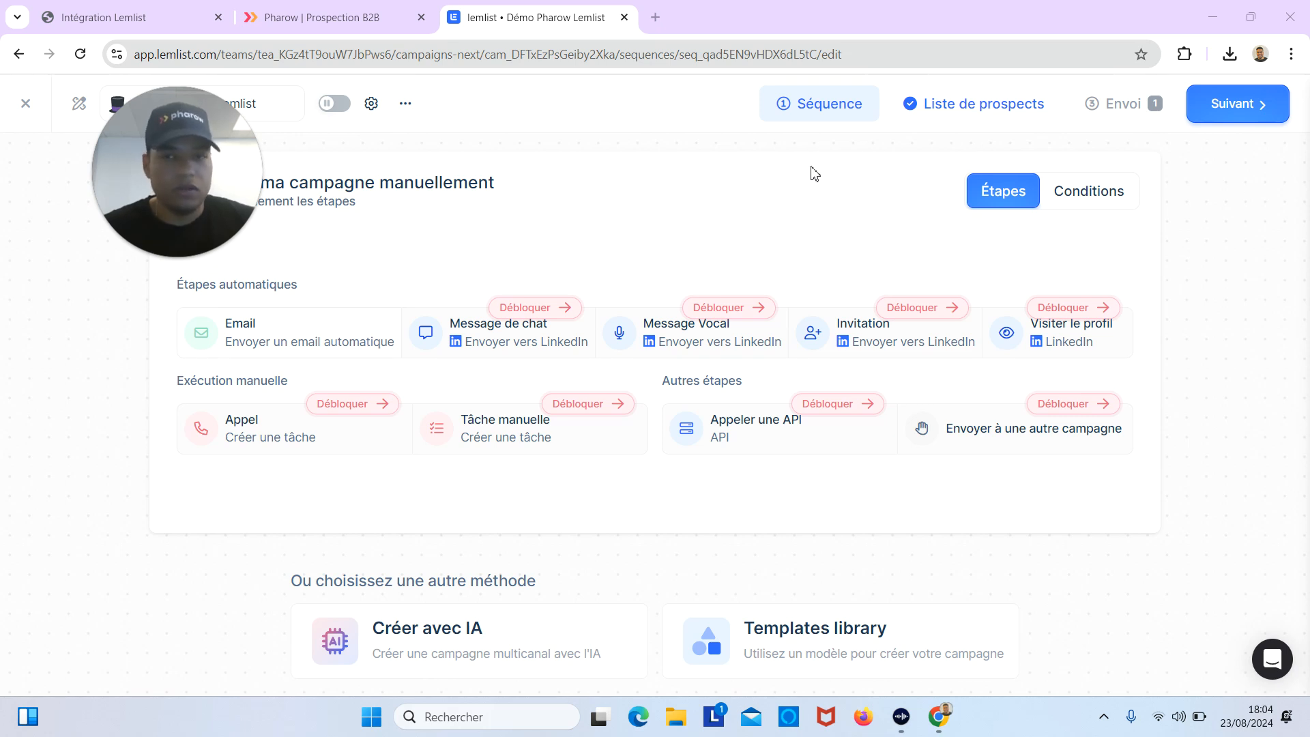
left_click(934, 99)
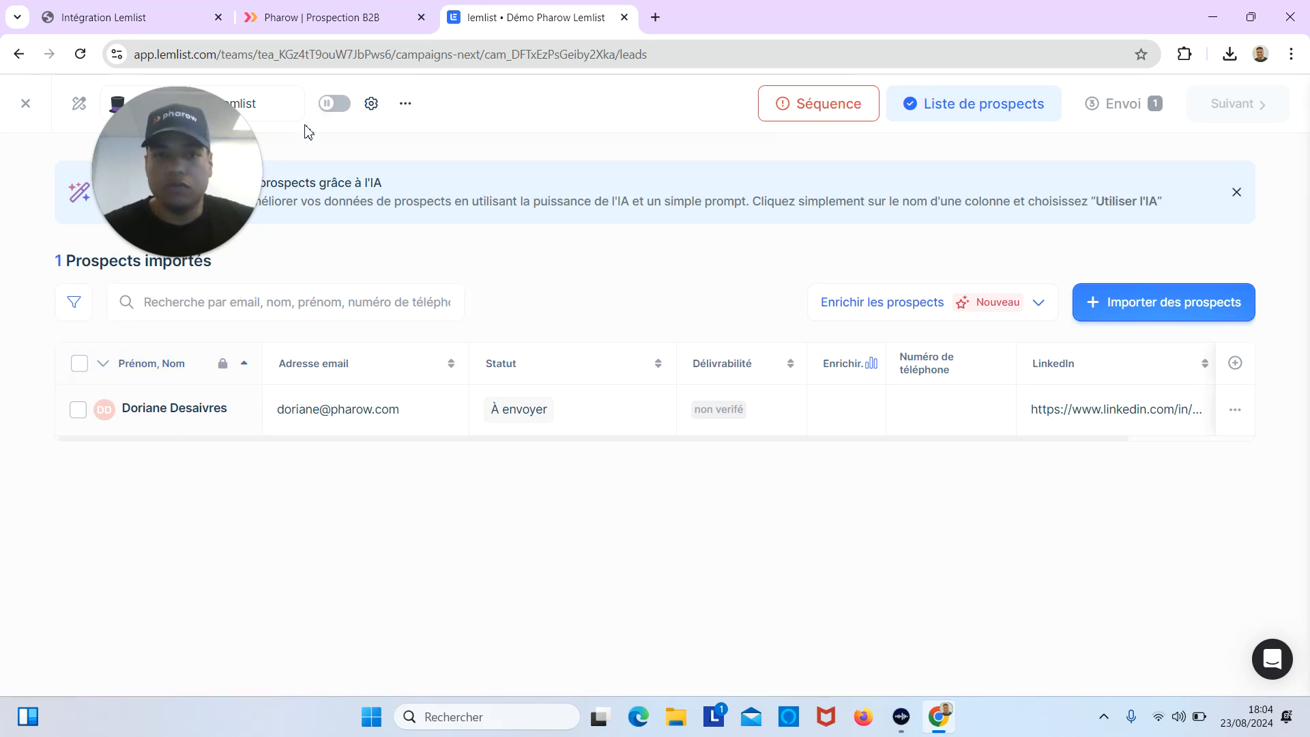
- Switch back to Pharow, search for the company Pharow and display its prospects
left_click(326, 15)
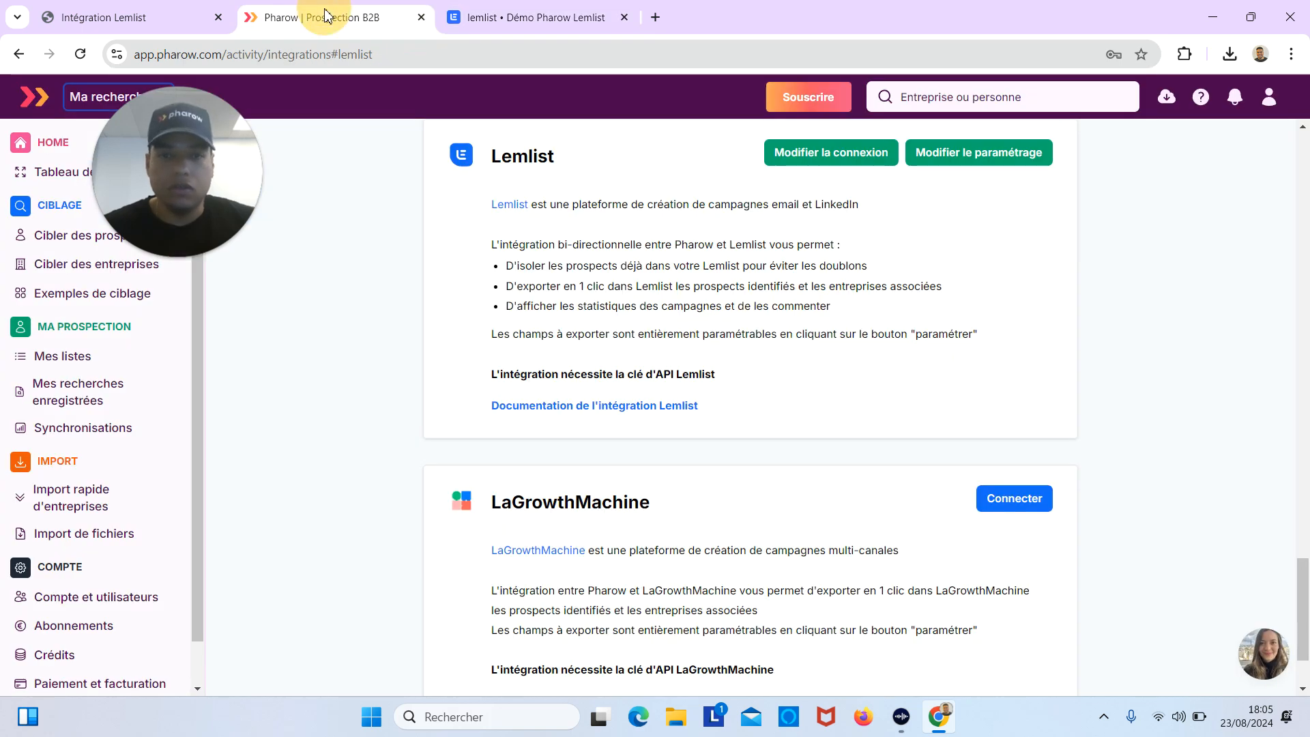
left_click(981, 89)
type("pharow")
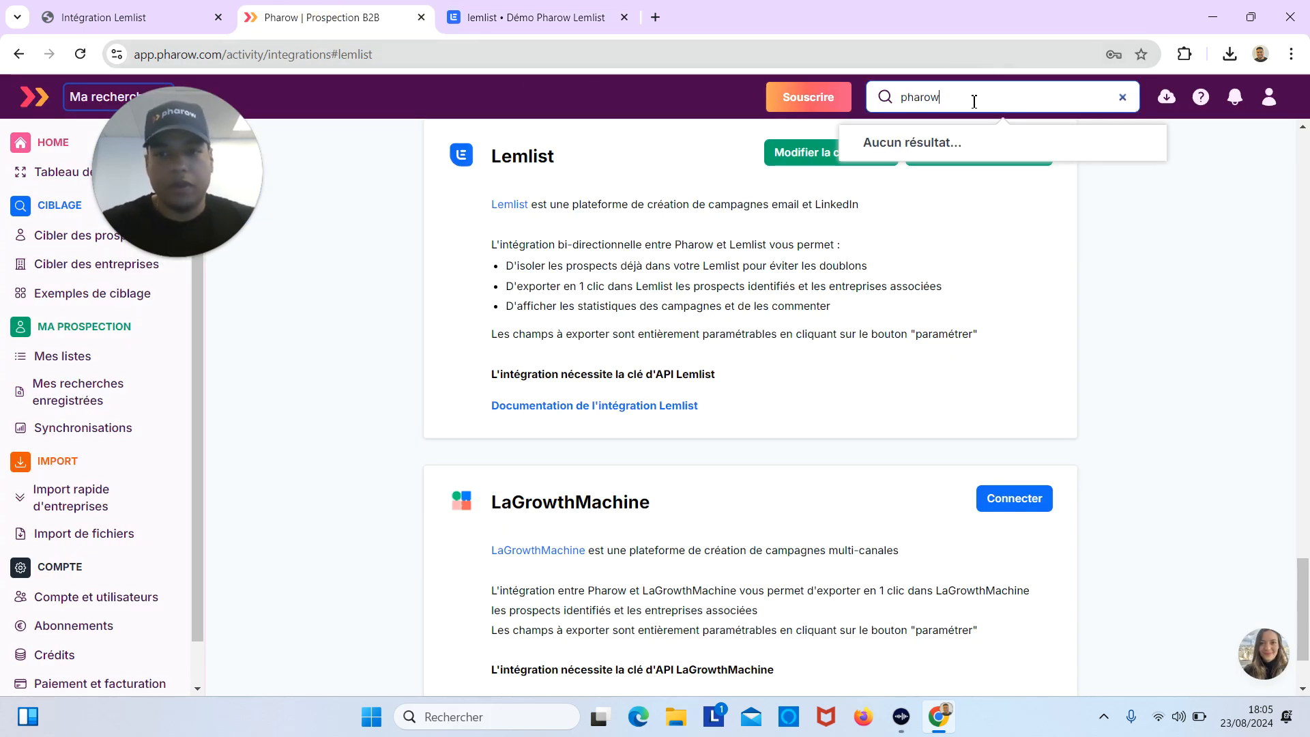
left_click(993, 187)
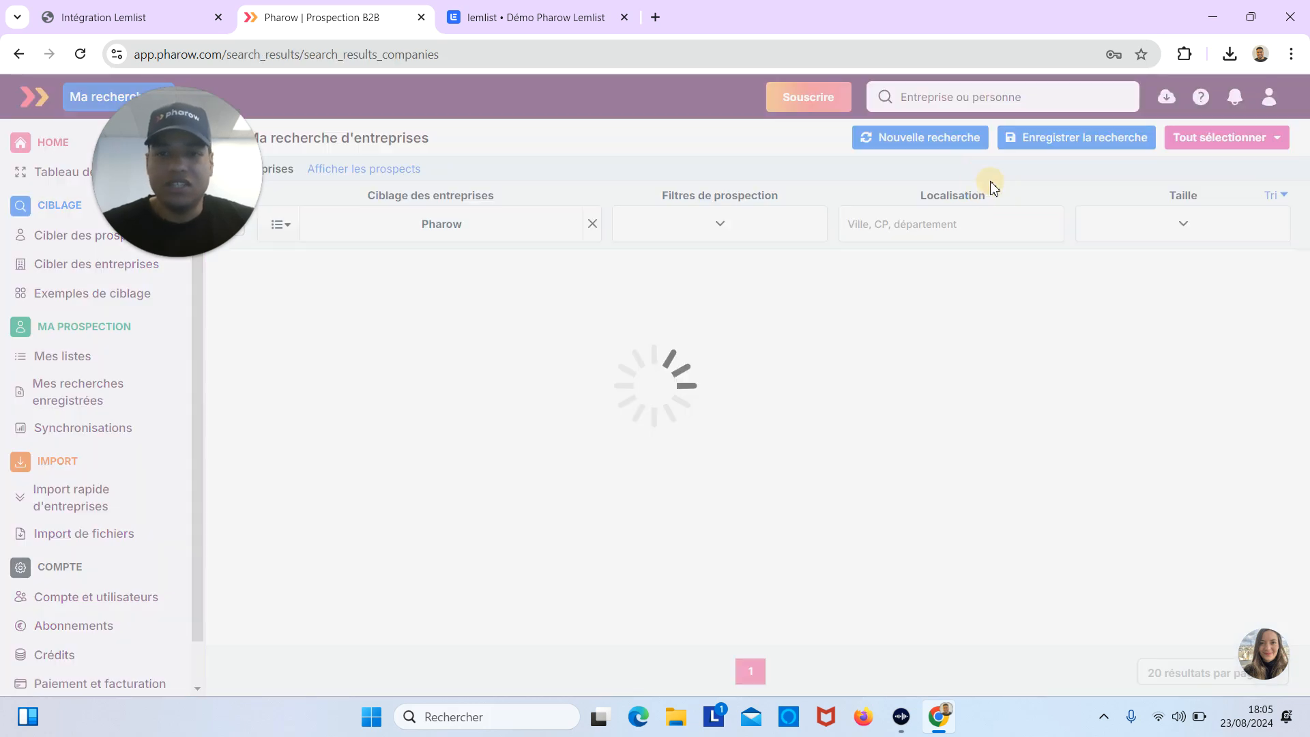
left_click(362, 172)
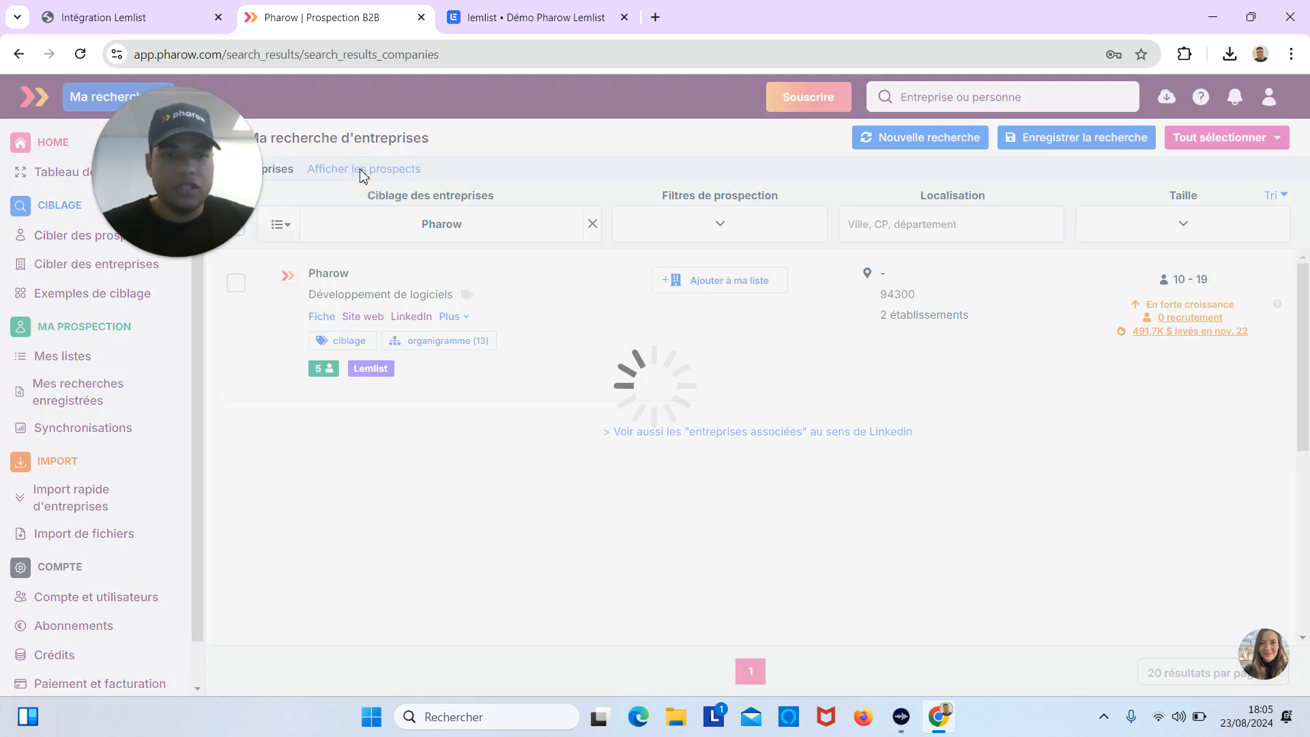
left_click_drag(216, 179, 571, 556)
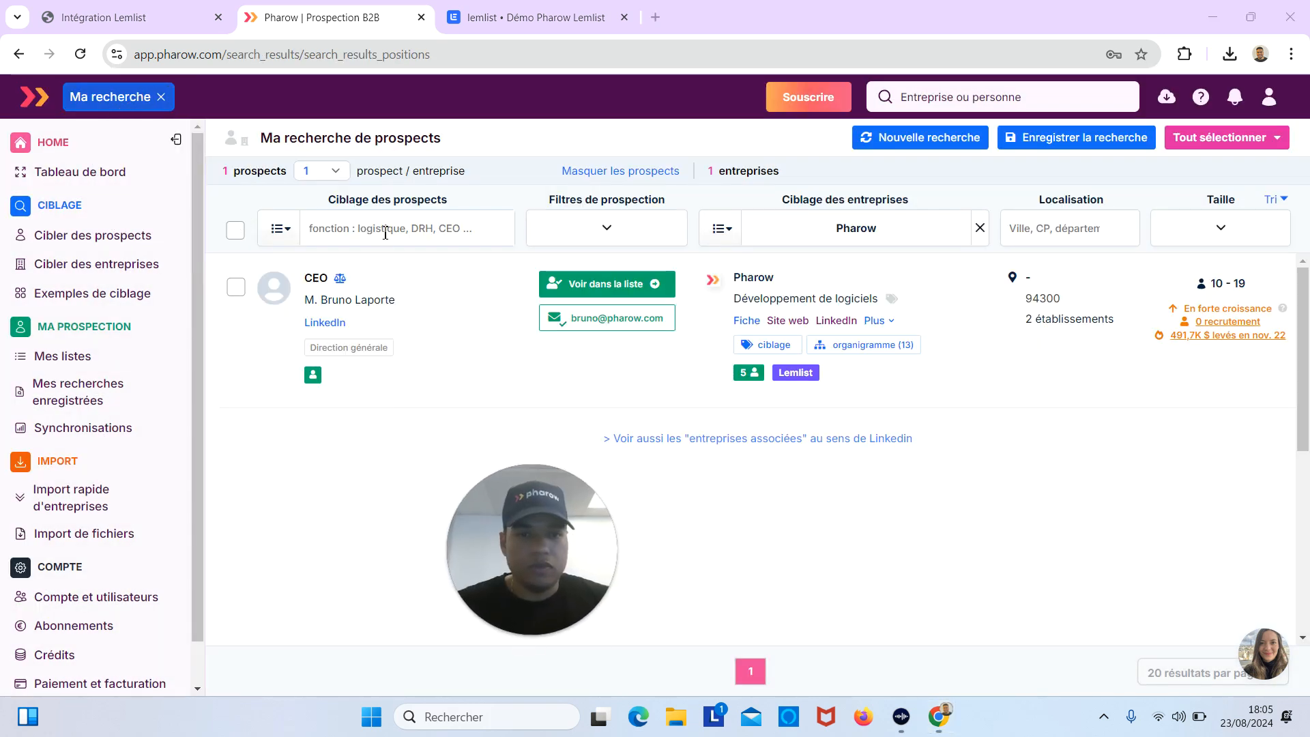
- Include all prospects in each company and filter the results to Pas dans une liste
left_click(334, 172)
left_click(337, 273)
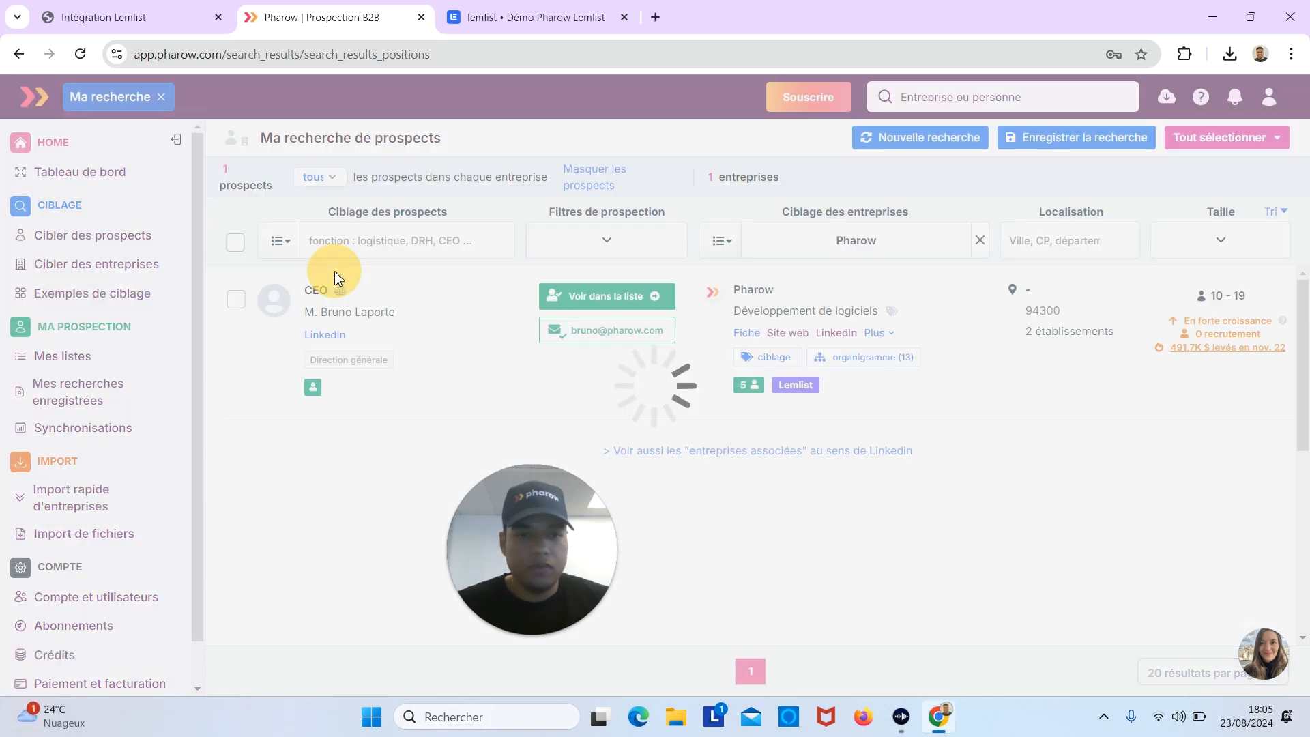
left_click(614, 240)
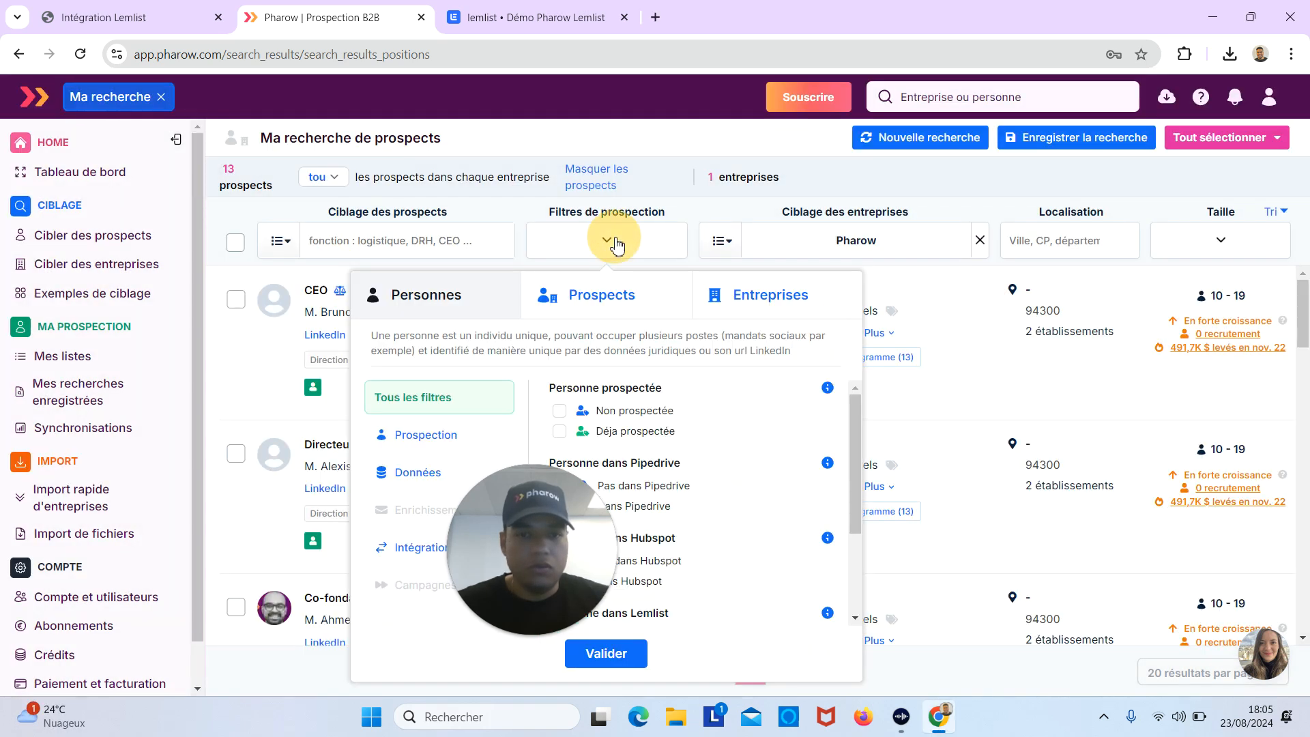
left_click(624, 309)
left_click(641, 410)
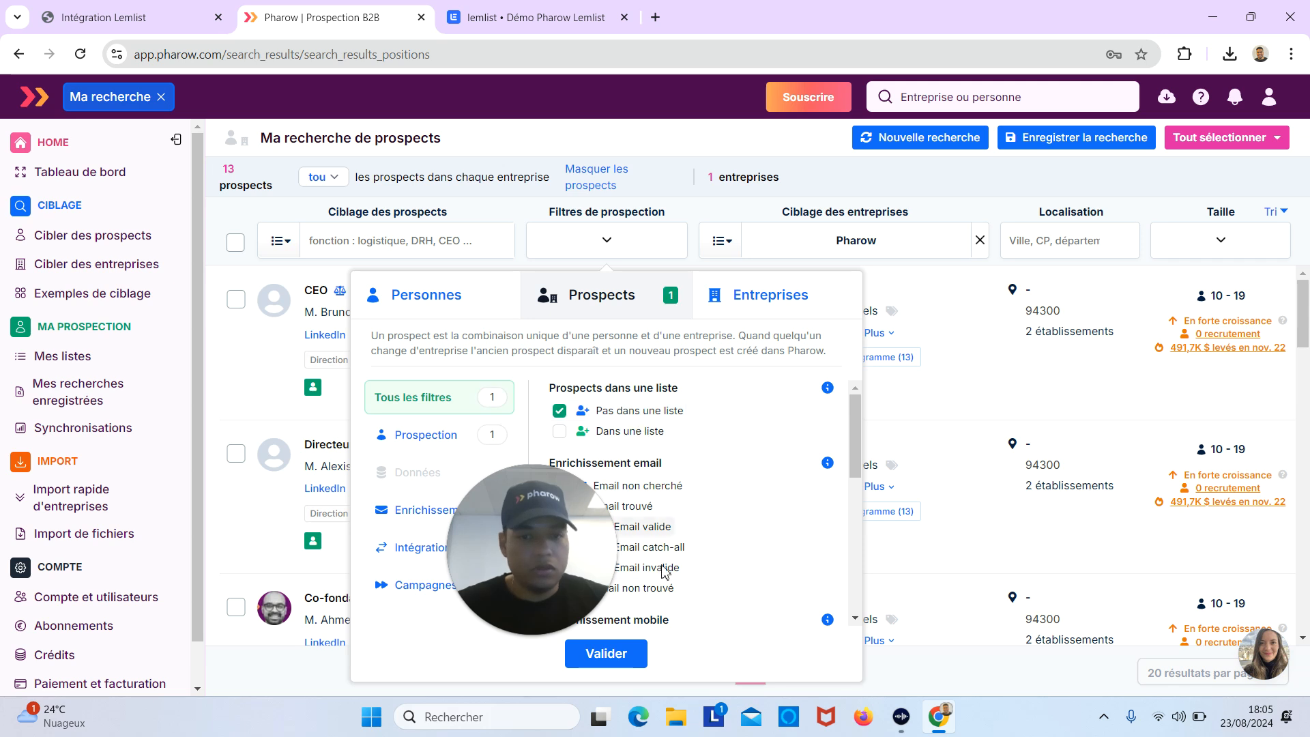
left_click(624, 654)
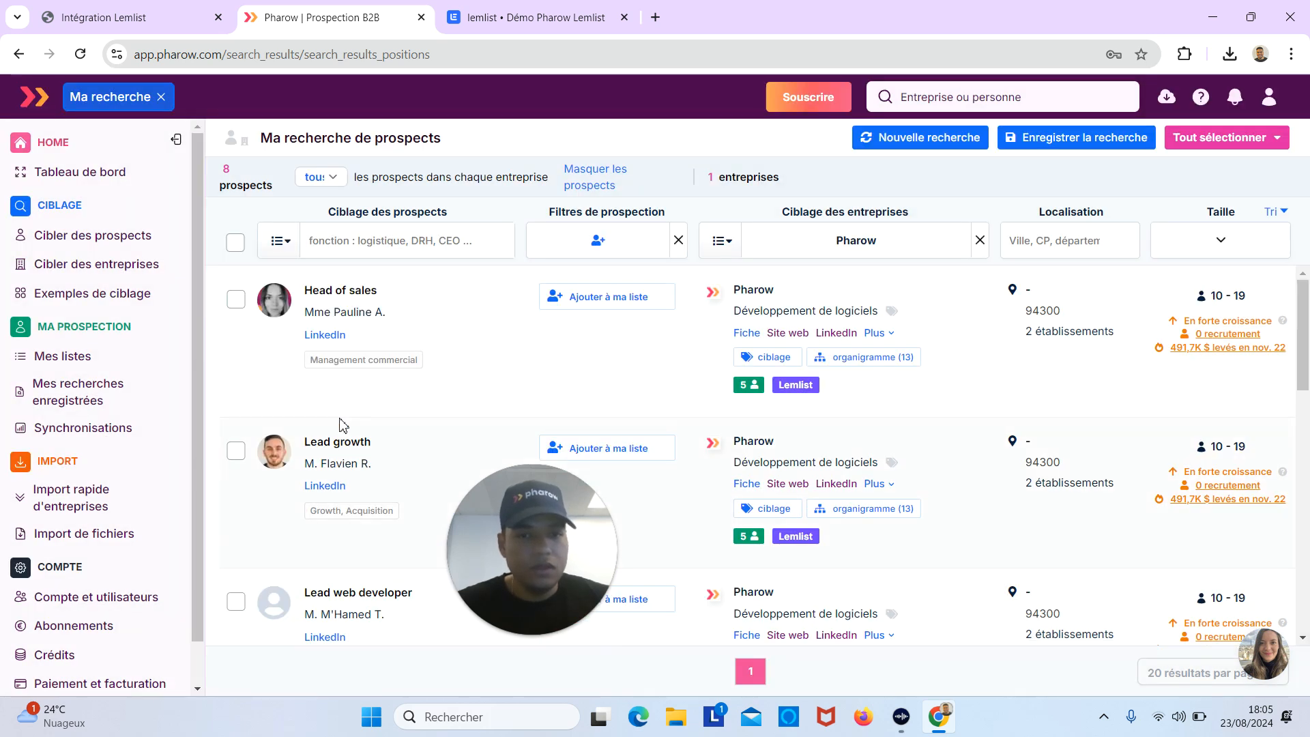
- Launch the email search for the Head of sales and Lead growth prospects, adding both to the Demo Pharow Lemlist list
left_click(236, 301)
left_click(236, 452)
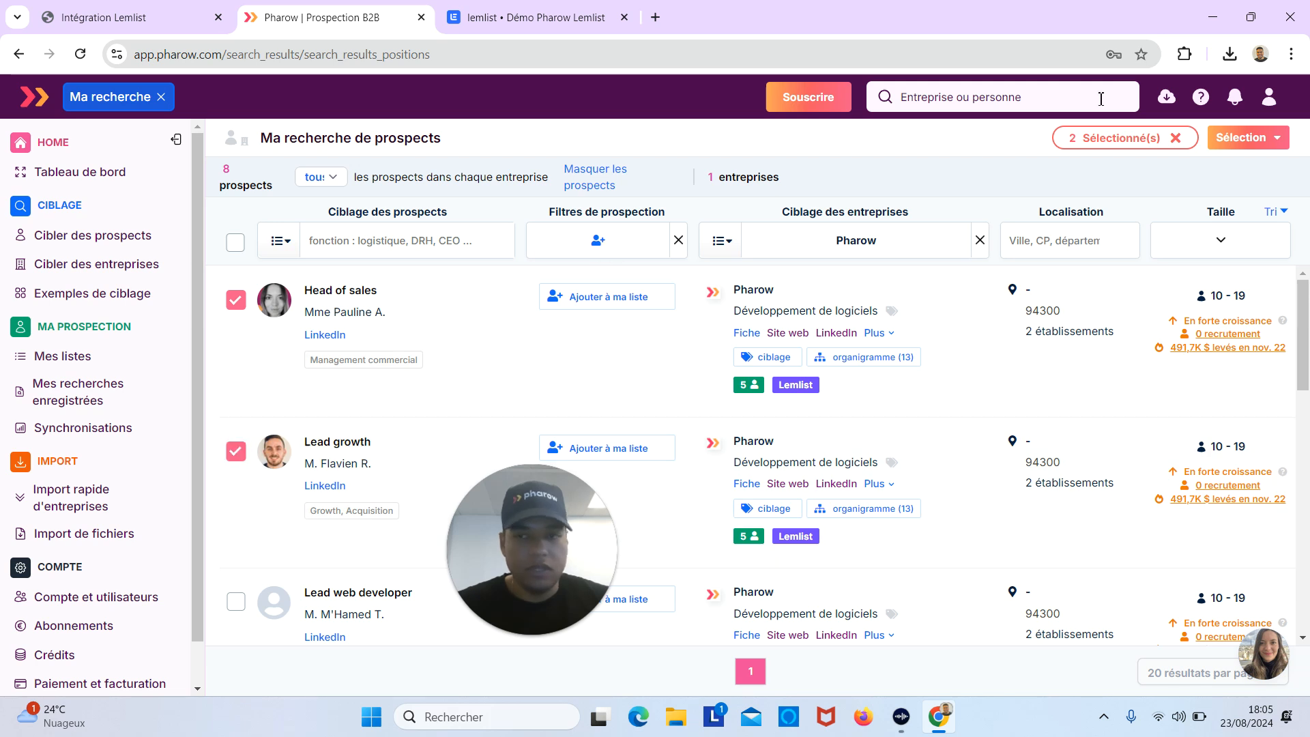
left_click(1226, 148)
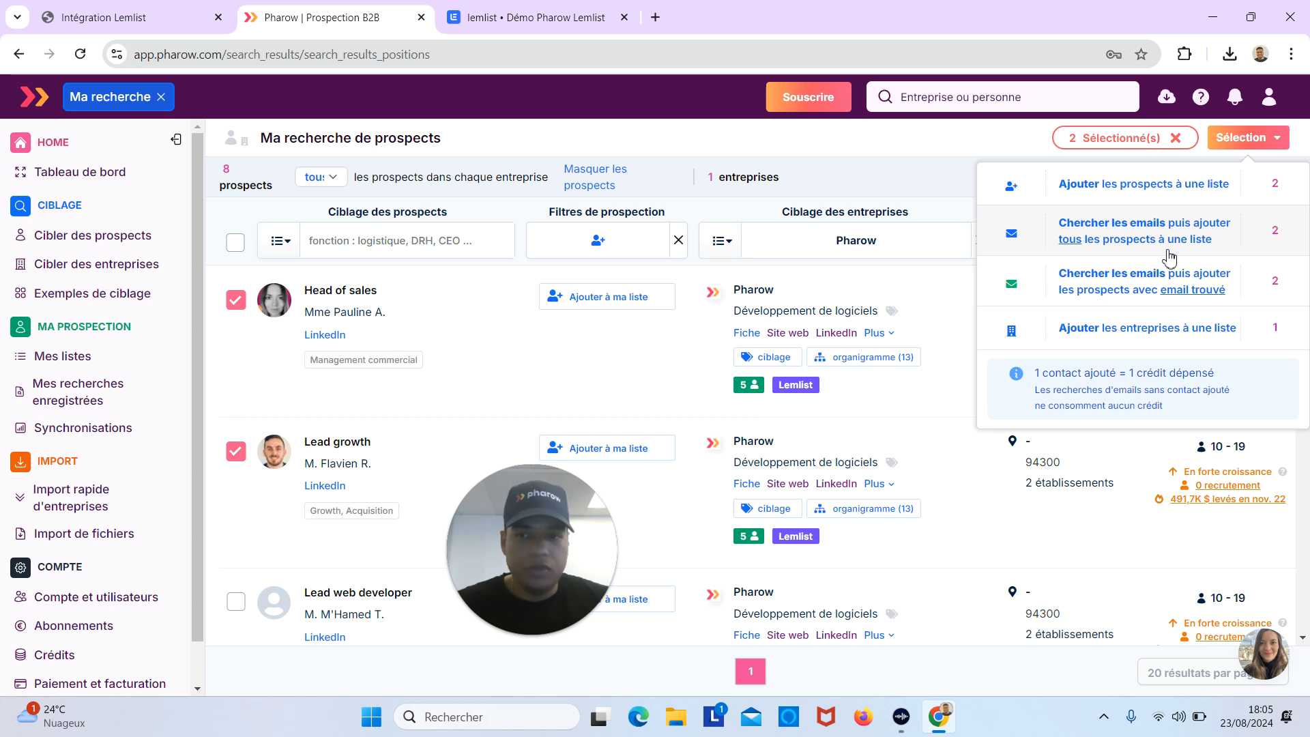
left_click(1168, 258)
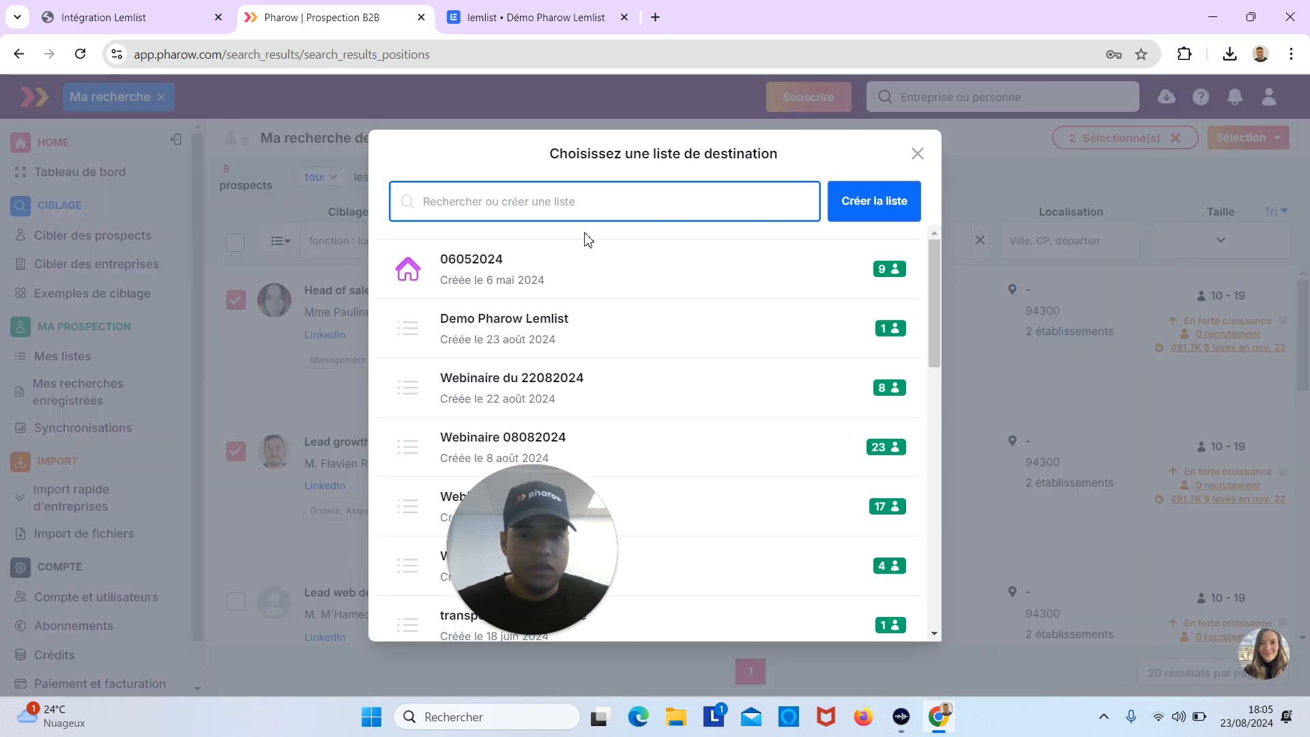
left_click(588, 334)
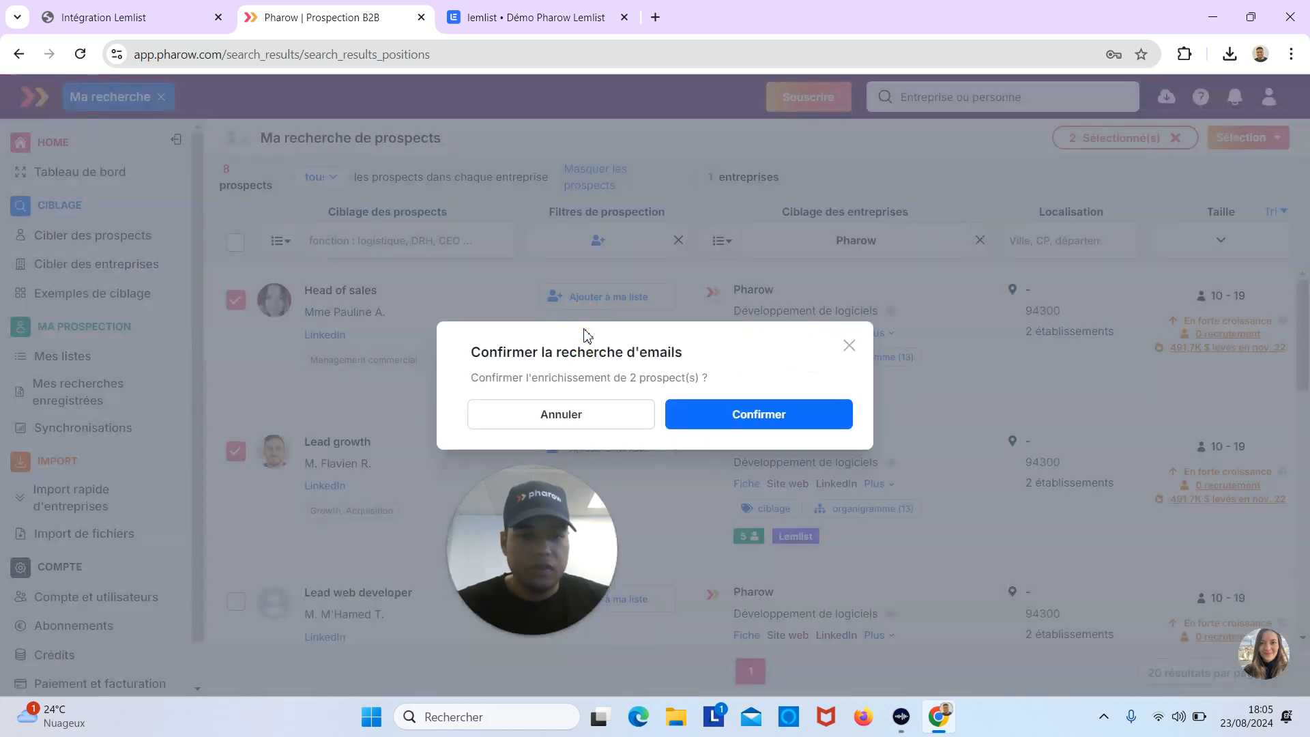
left_click(741, 412)
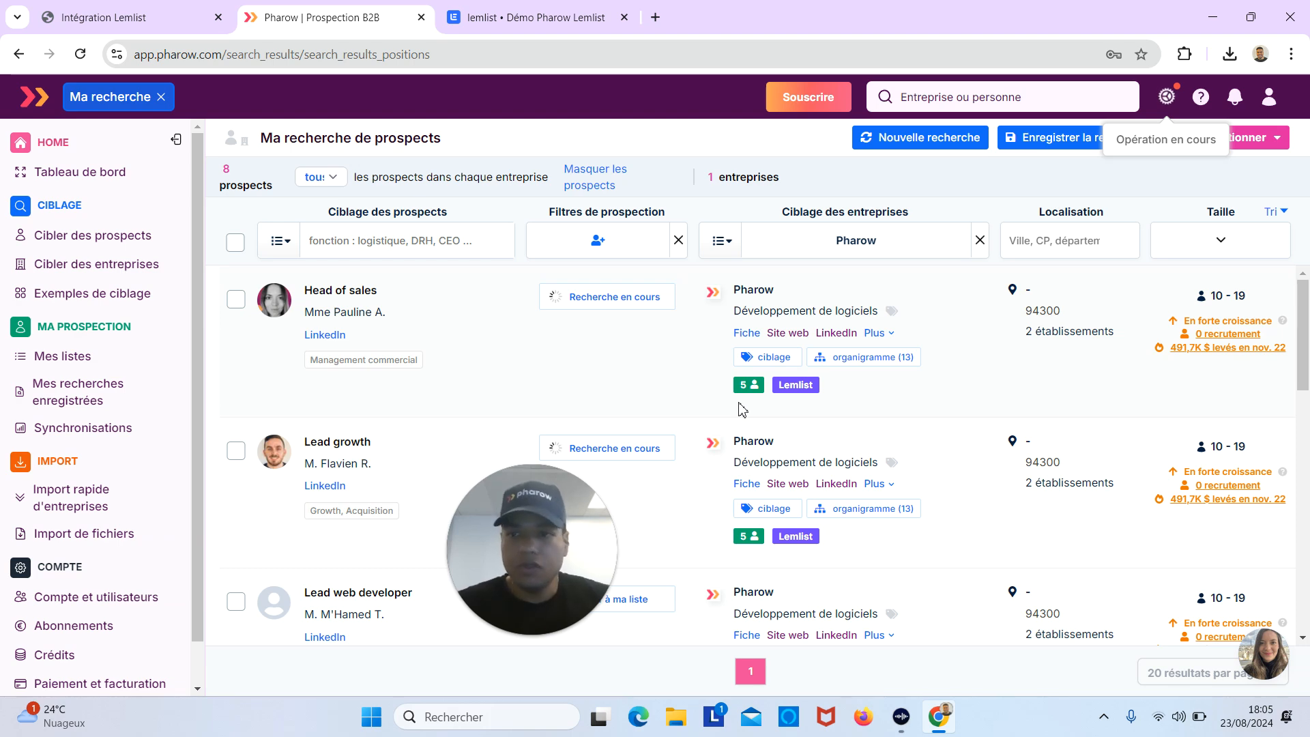
- Check the progress of the email enrichment in the operations tracking (Suivi des opérations)
left_click(1167, 96)
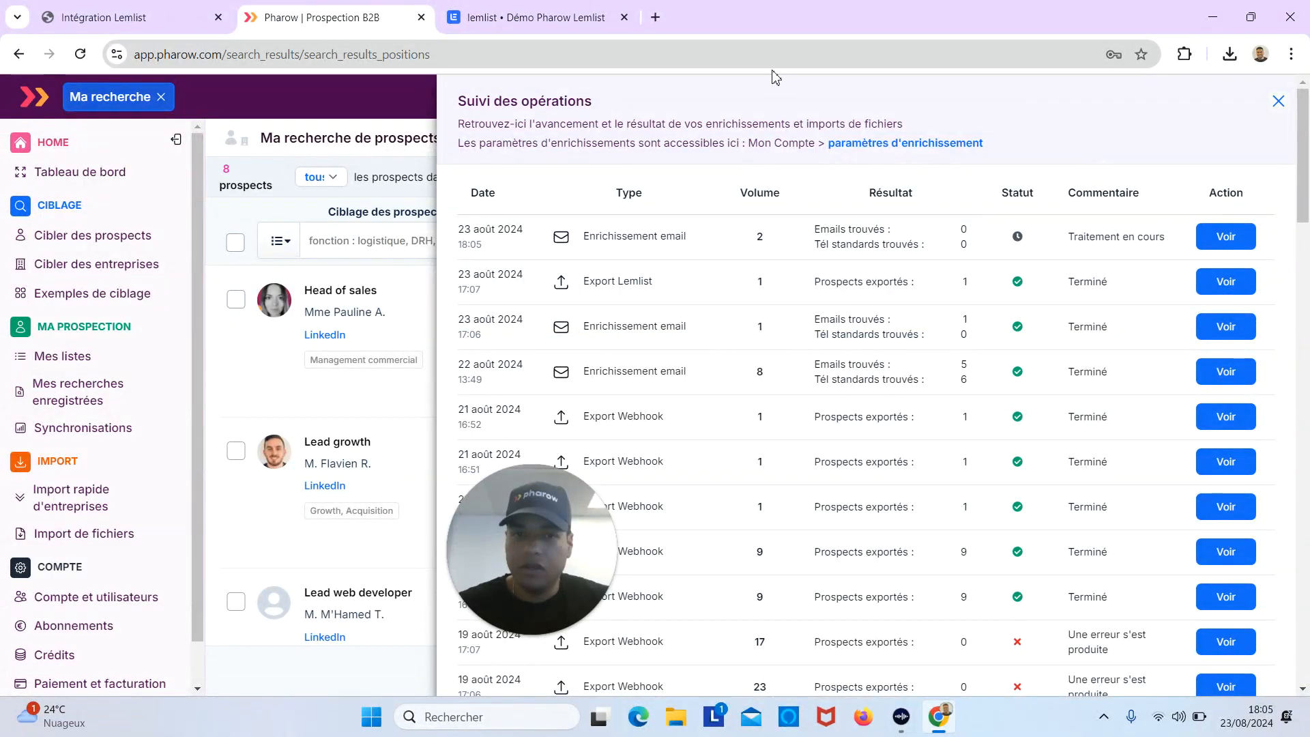
left_click(1278, 102)
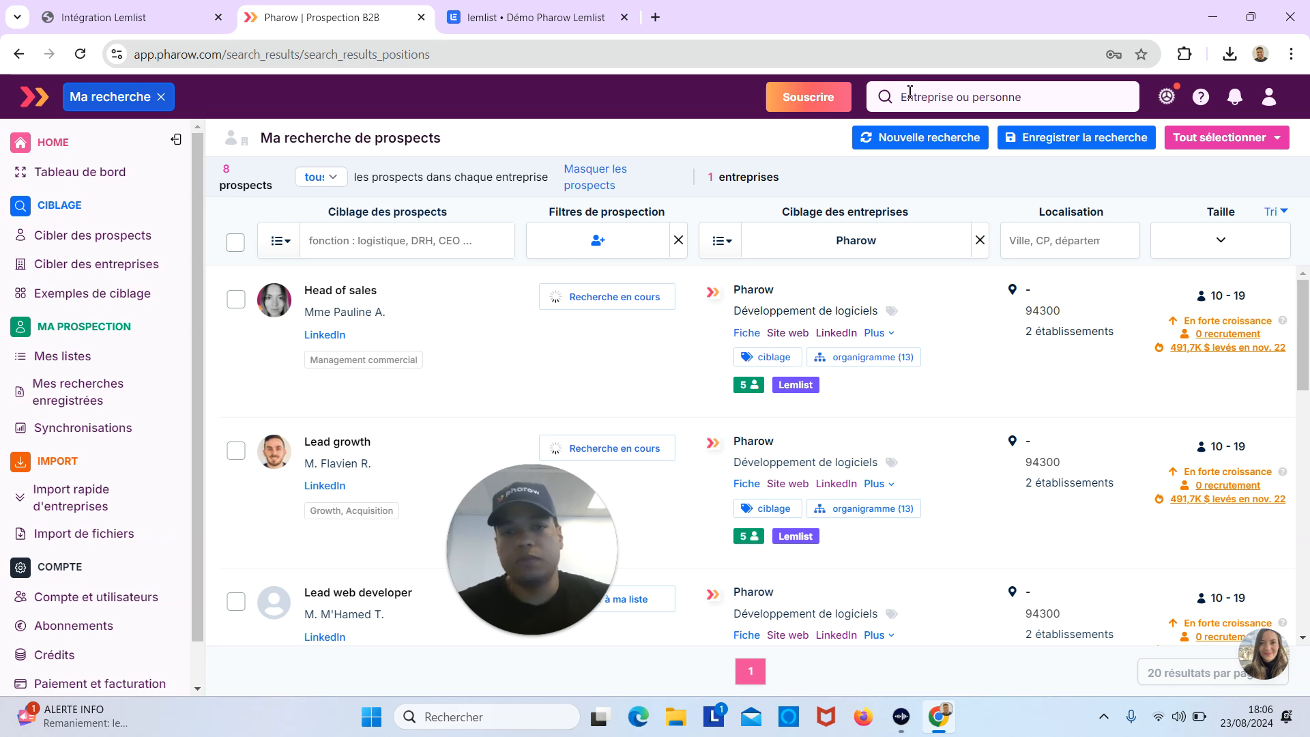
left_click(1167, 96)
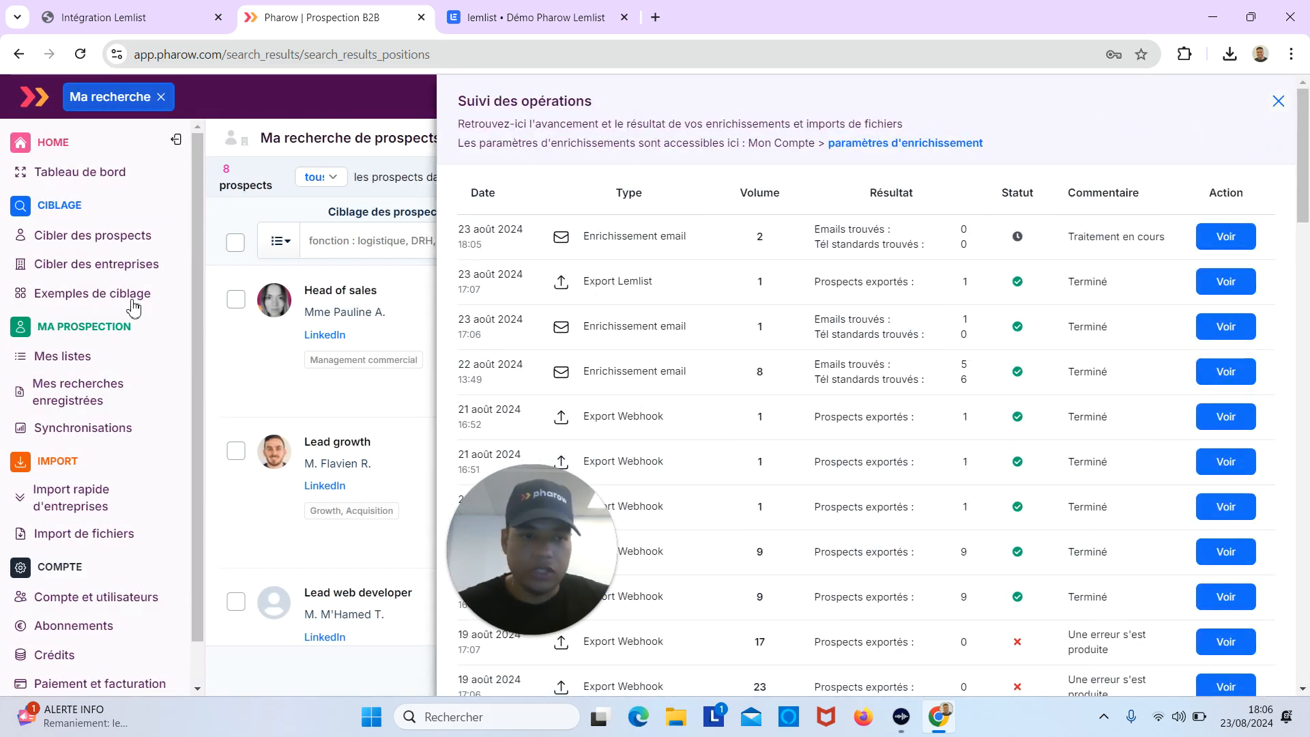
- Open the Demo Pharow Lemlist list from the saved prospect lists
left_click(102, 356)
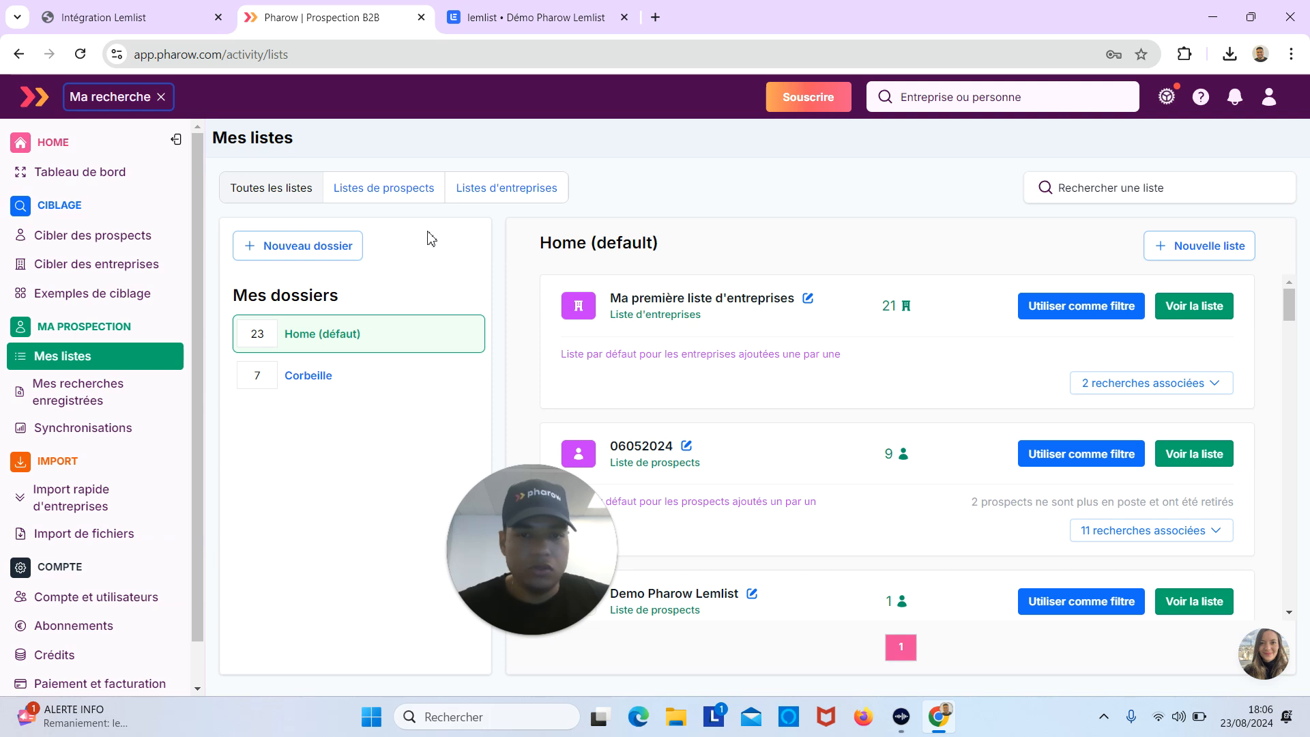
left_click(417, 198)
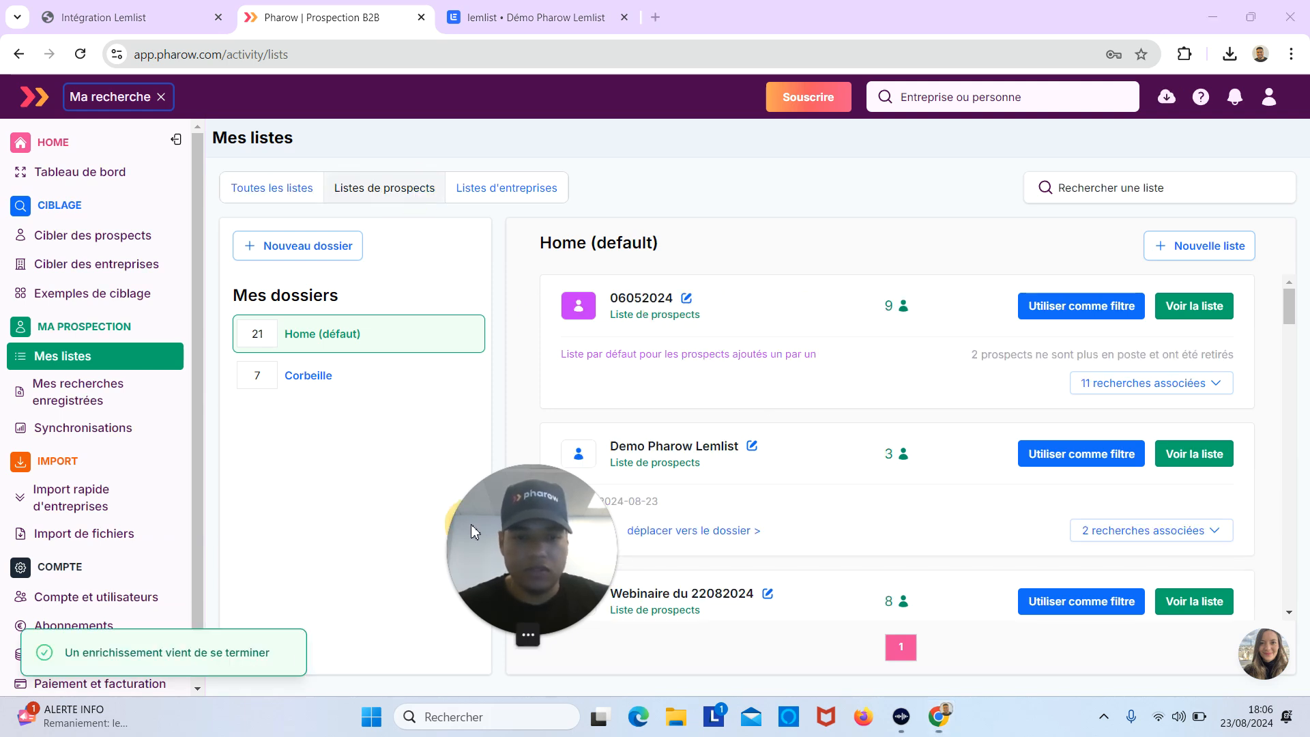
left_click_drag(498, 521, 372, 532)
left_click(1188, 450)
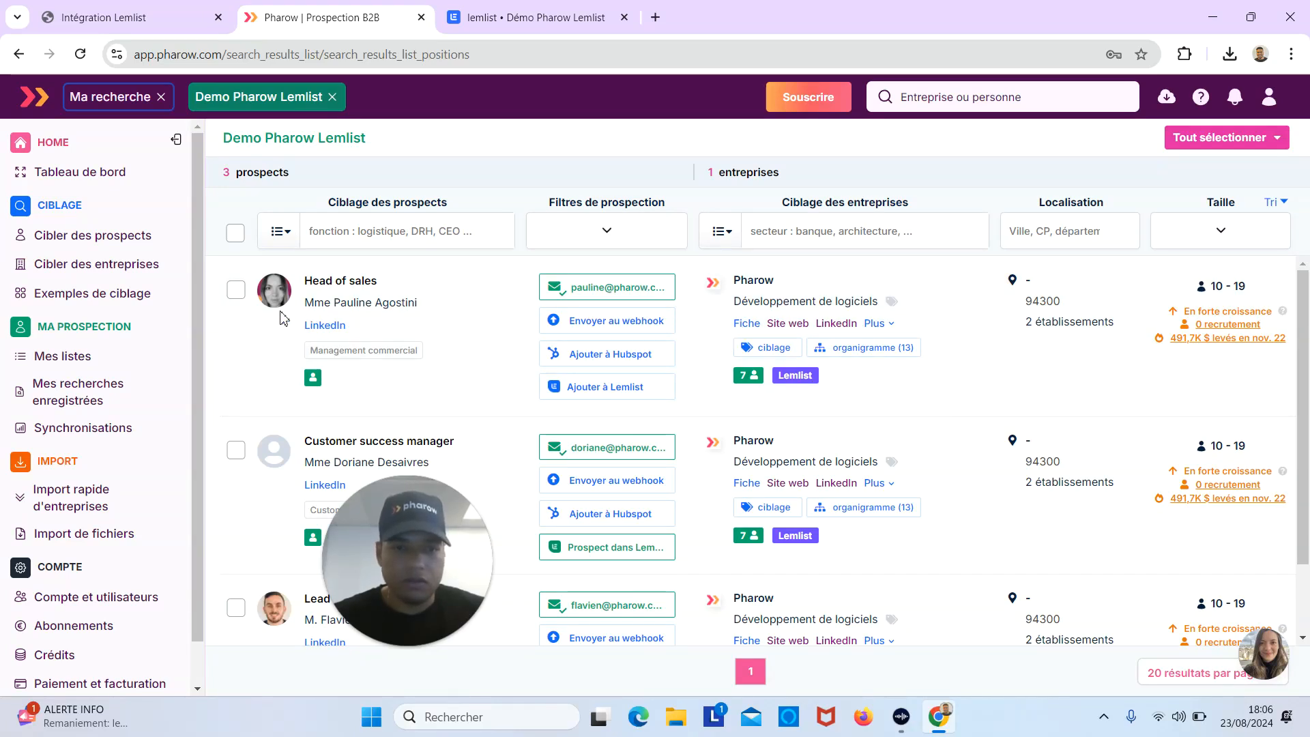
- Examine the emails and Lemlist status of the prospects in the Demo Pharow Lemlist list
mouse_move(401, 515)
left_click_drag(401, 515, 163, 496)
left_click(517, 397)
scroll(515, 395, "down", 1)
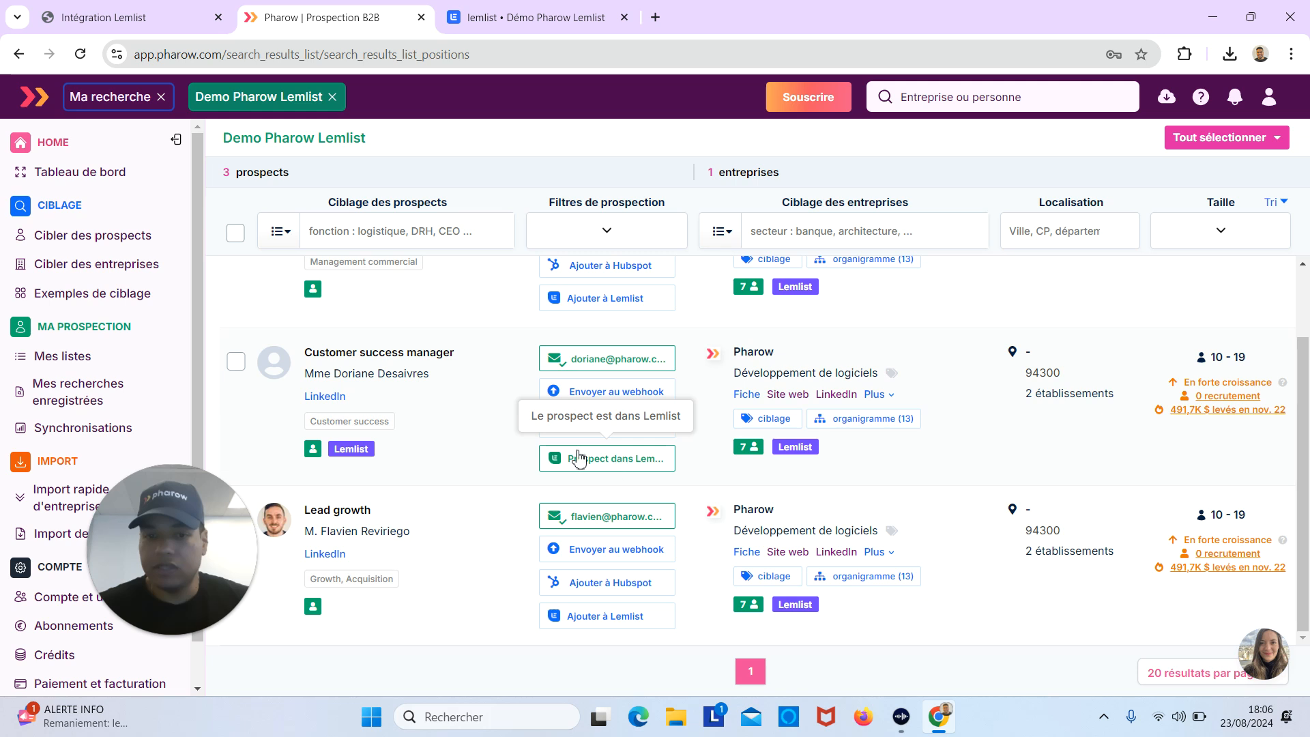
scroll(413, 294, "up", 1)
scroll(411, 296, "down", 1)
scroll(411, 295, "up", 2)
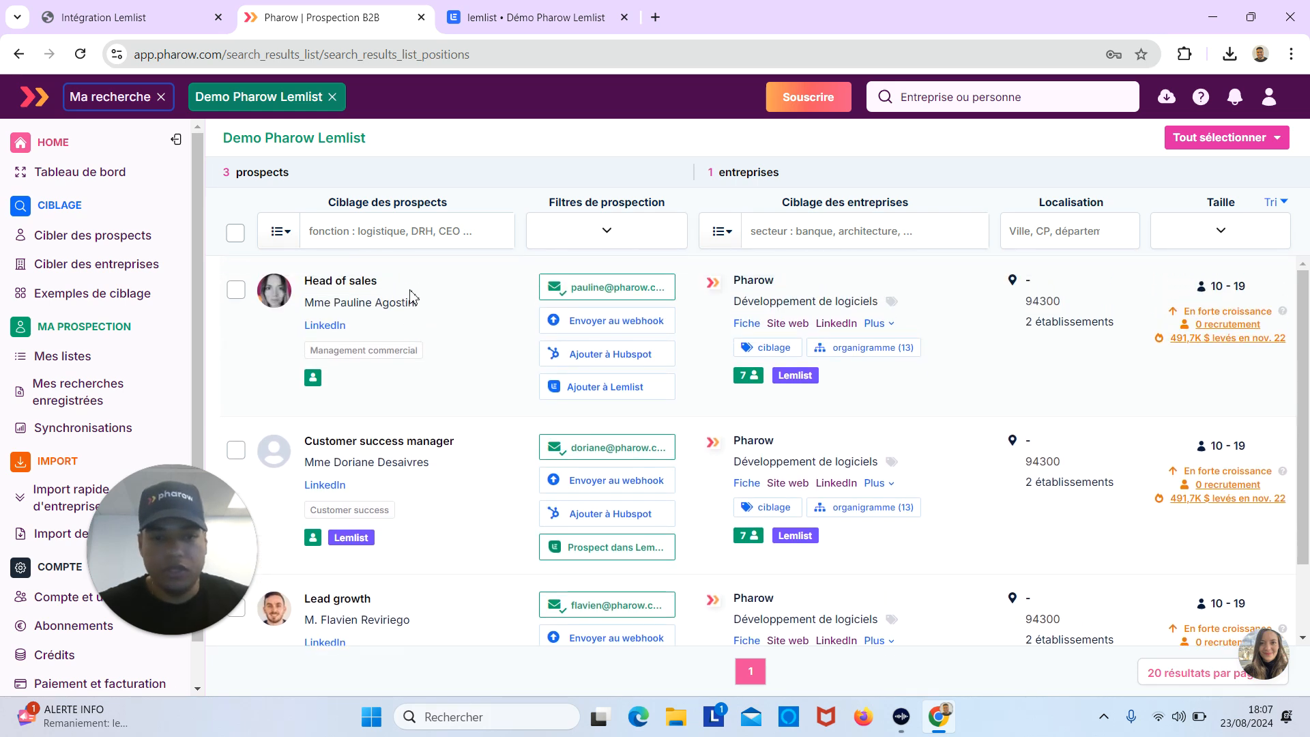
scroll(413, 295, "down", 1)
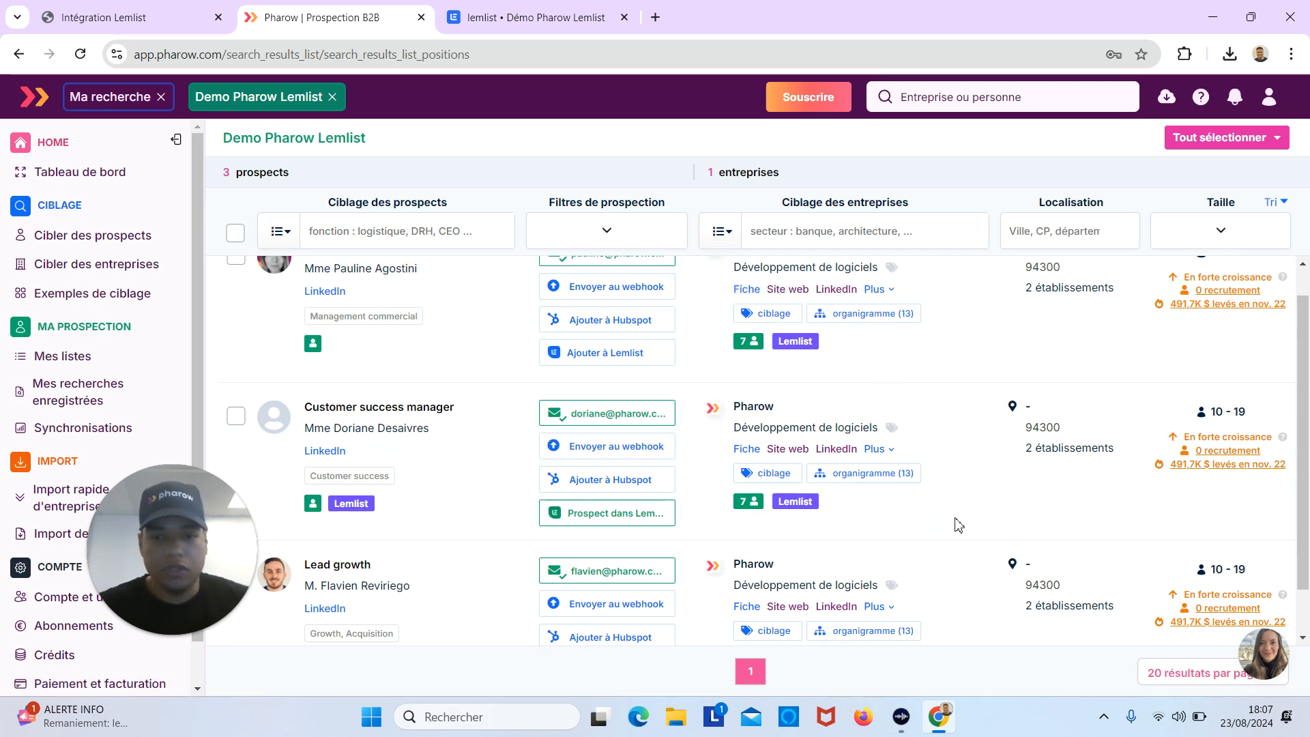
scroll(966, 525, "down", 1)
scroll(966, 526, "up", 2)
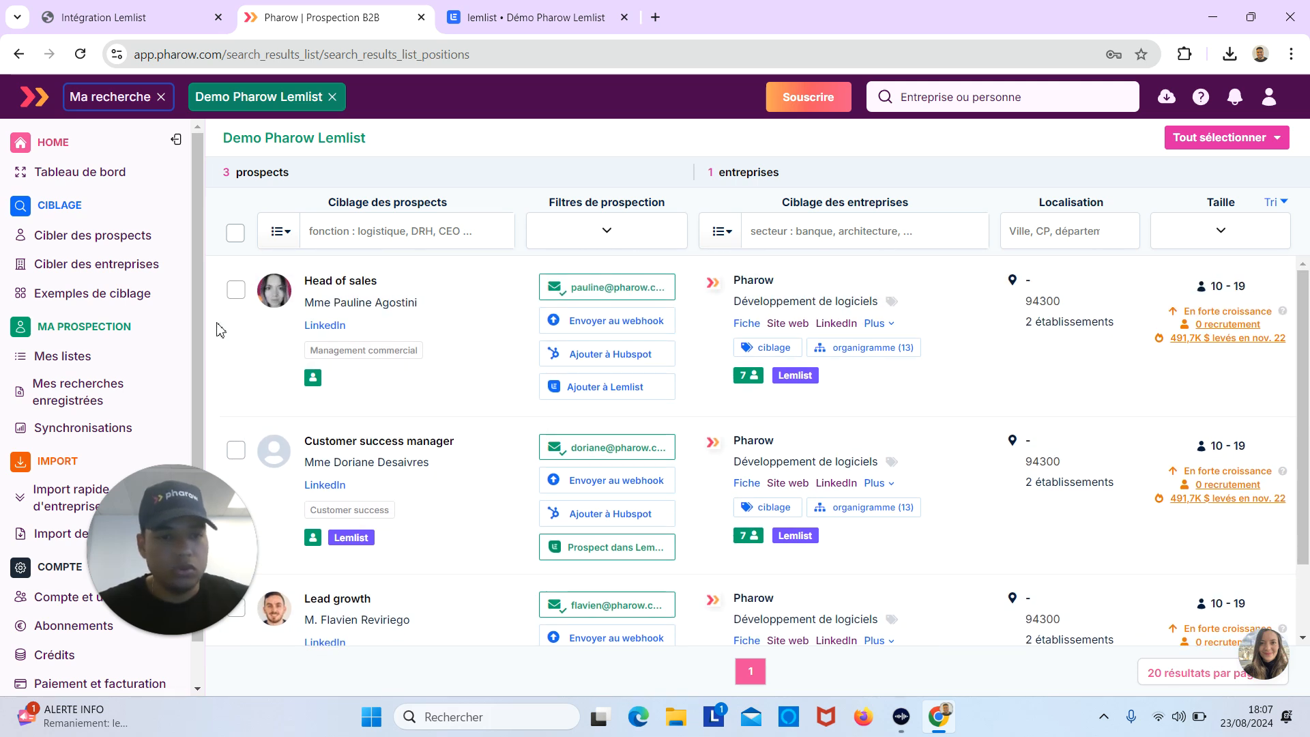
- Export the 2 list prospects with an email and LinkedIn profile to the Démo Pharow Lemlist campaign in Lemlist
left_click(1224, 140)
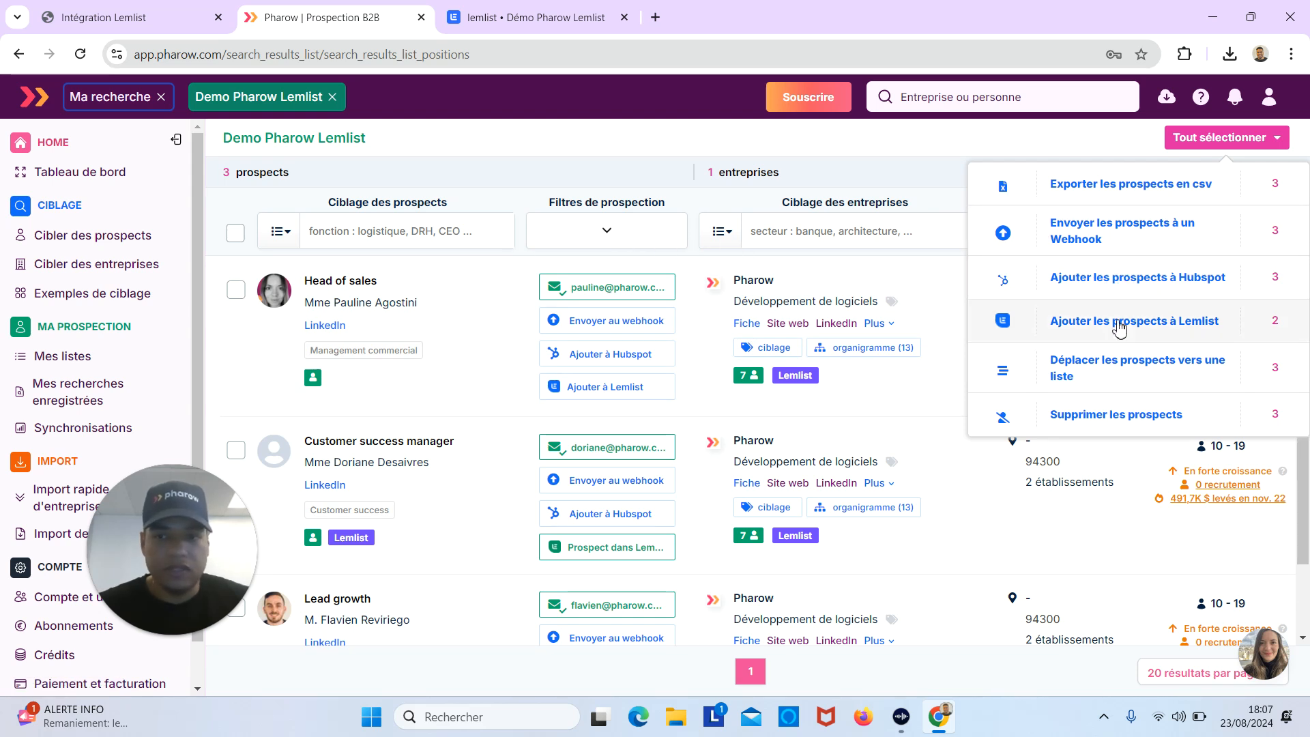
left_click(1212, 326)
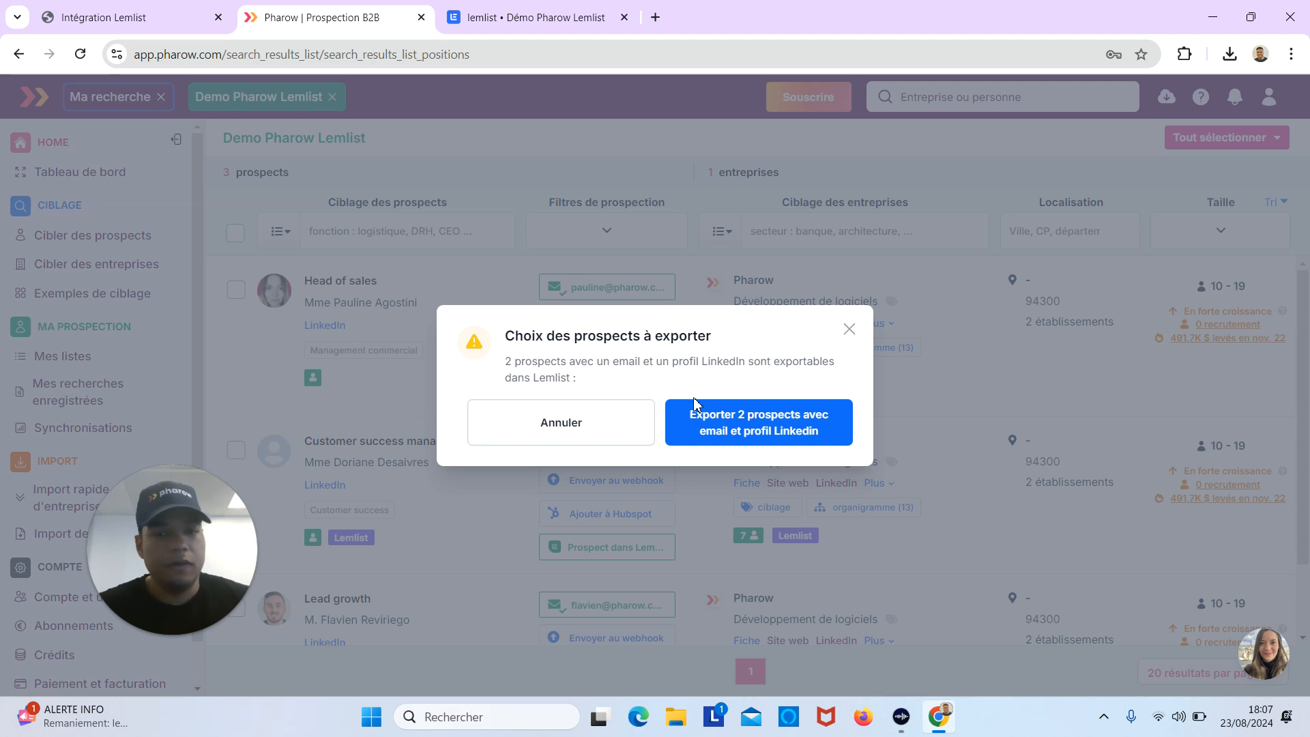
left_click(714, 417)
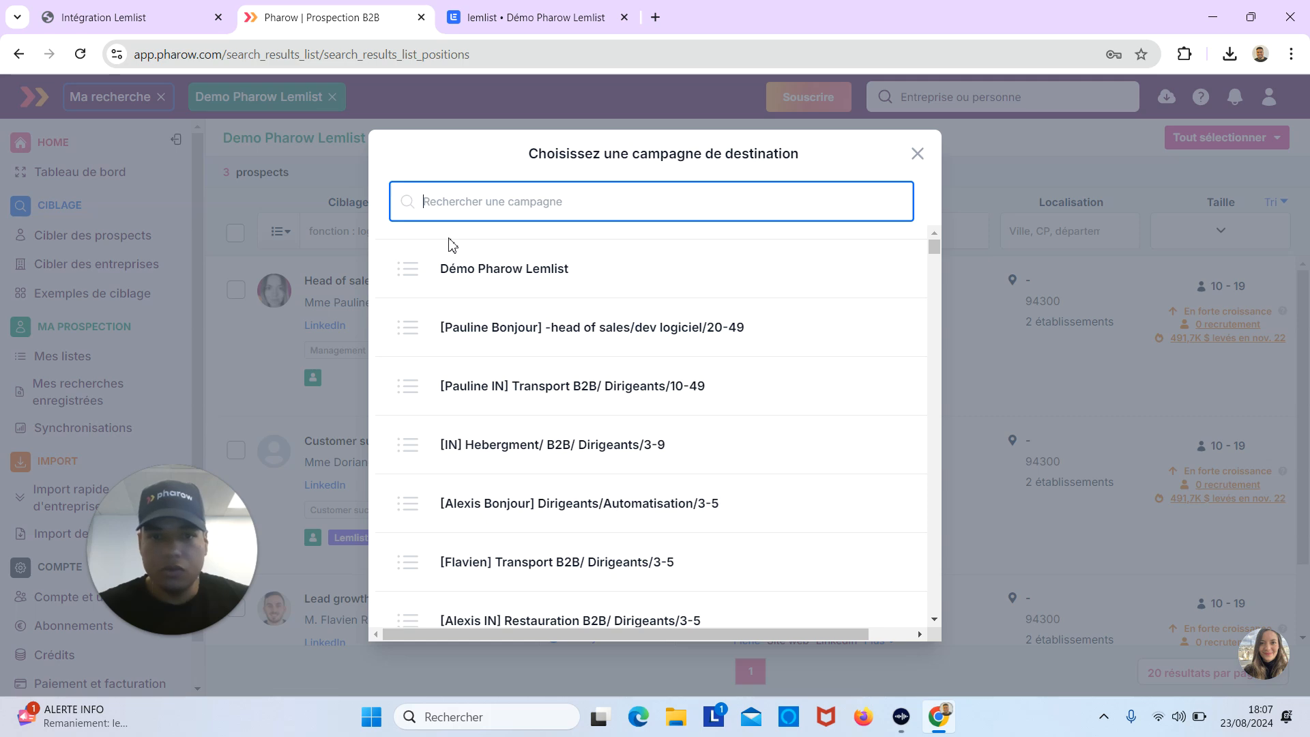
left_click(485, 273)
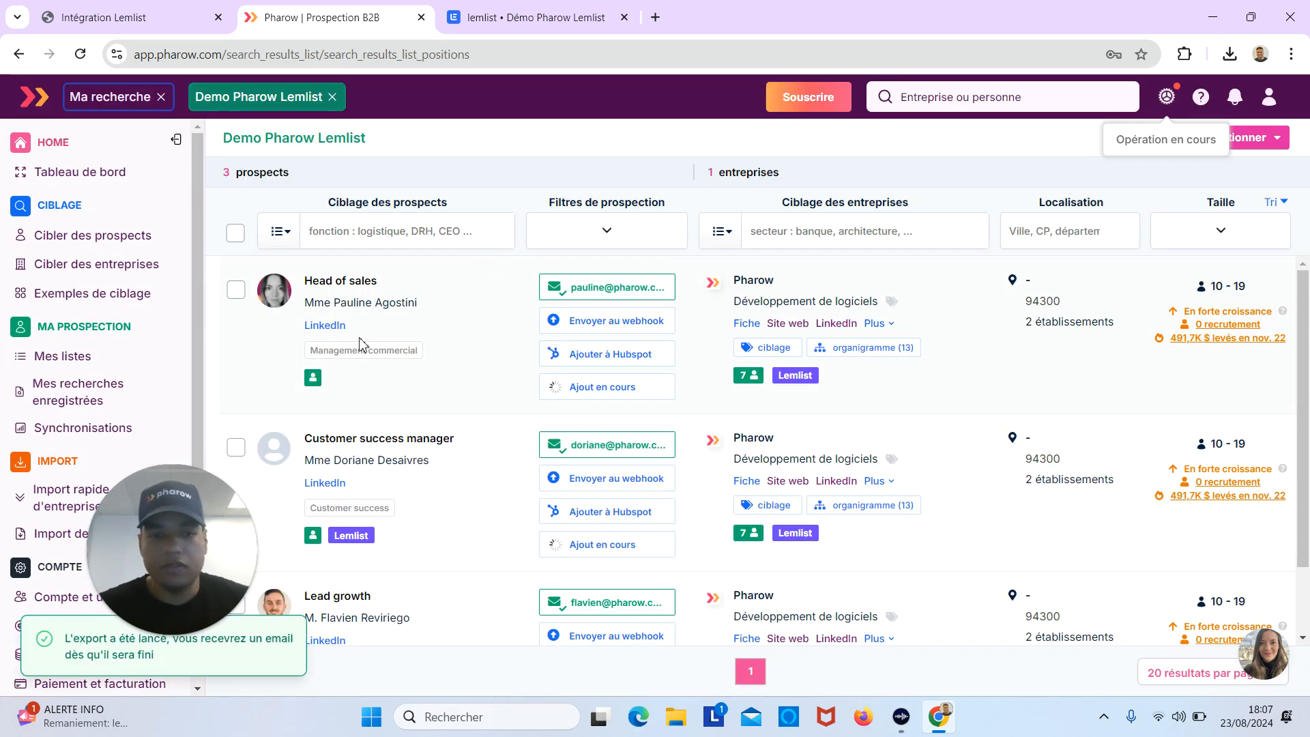
left_click_drag(206, 500, 251, 395)
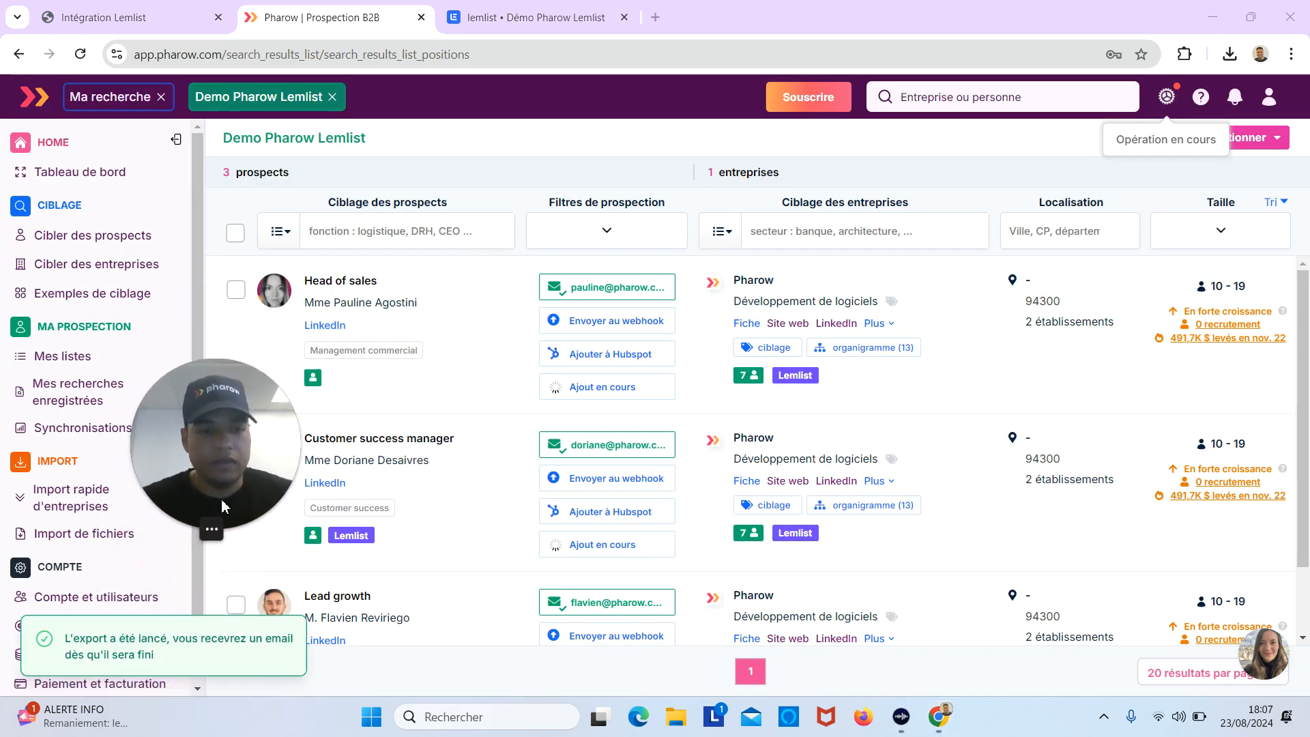
- Collapse the side navigation and check the Lemlist export's status in the operations tracking (Suivi des opérations)
left_click(176, 139)
left_click_drag(261, 361, 399, 280)
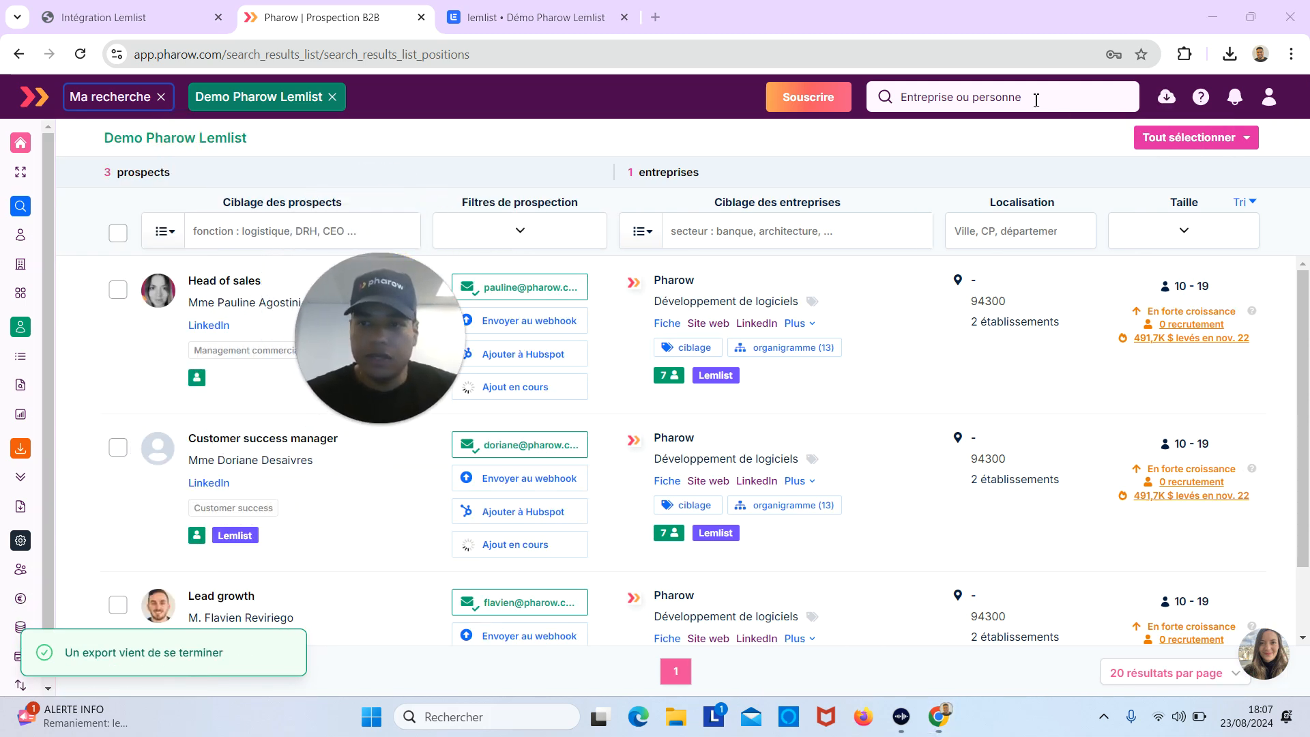
left_click(1165, 97)
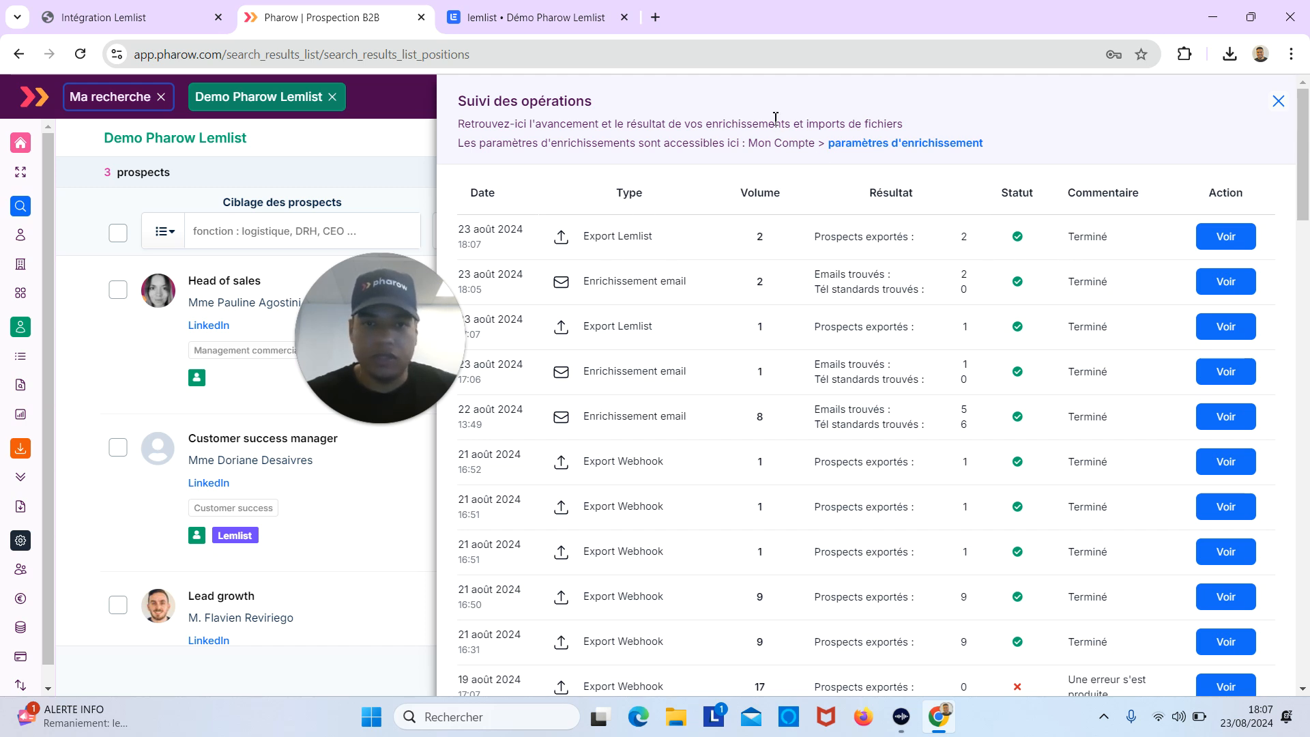
- Switch to Lemlist and examine the prospects imported into the Démo Pharow Lemlist campaign
left_click(487, 20)
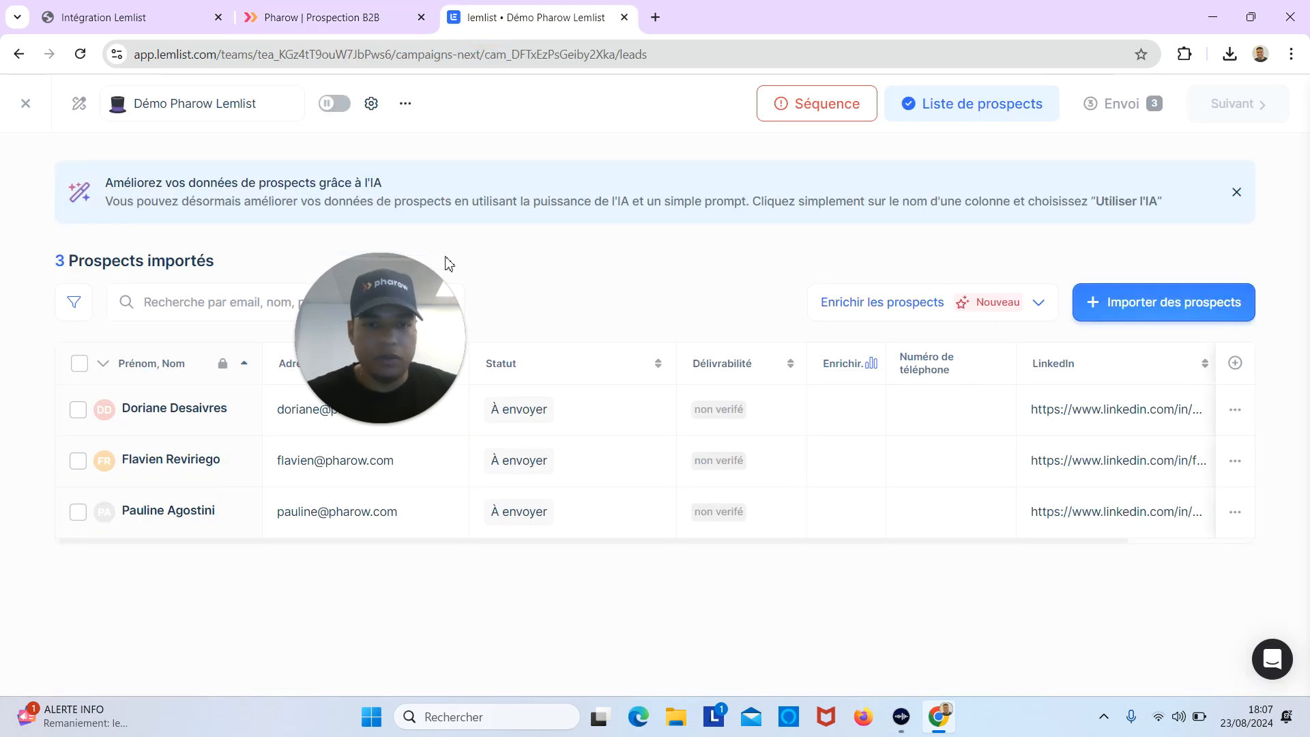
left_click_drag(444, 289, 611, 155)
left_click(237, 318)
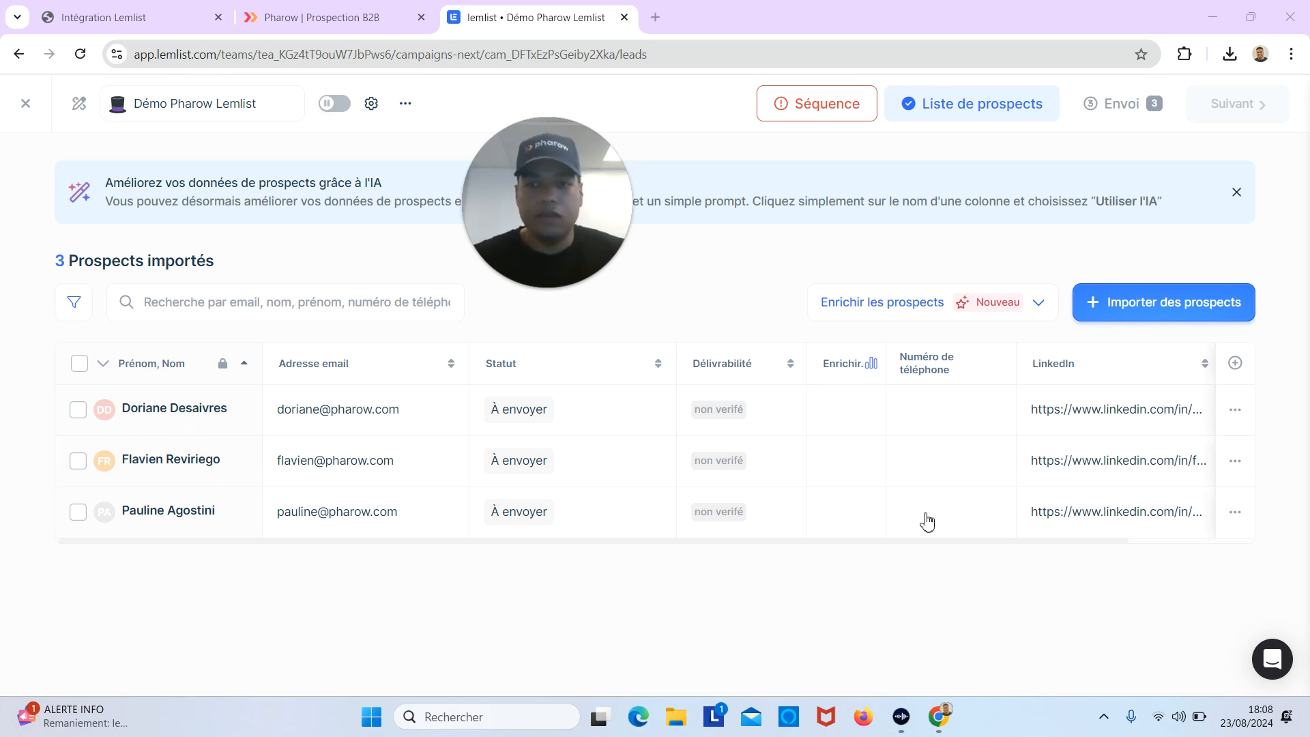
- Open the main panel of the second prospect in the campaign and examine the contact and company information imported from Pharow
left_click(1239, 463)
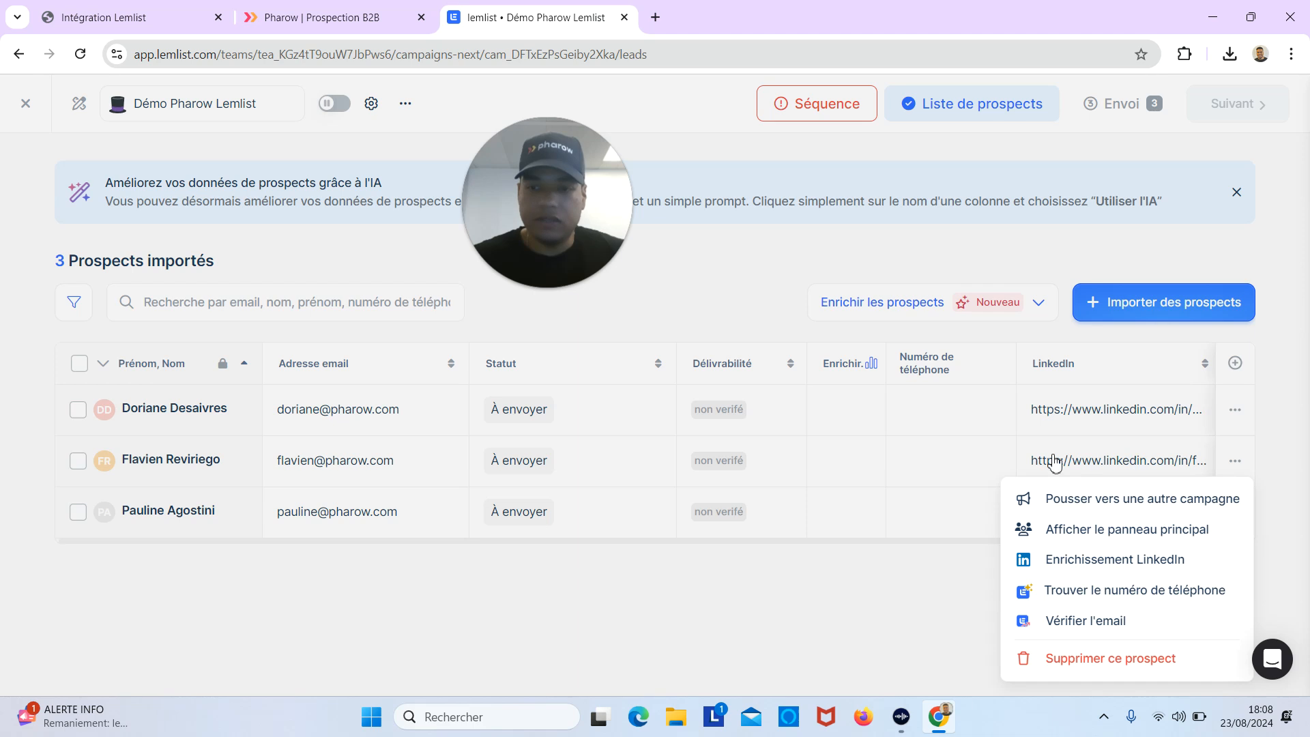
left_click(1072, 541)
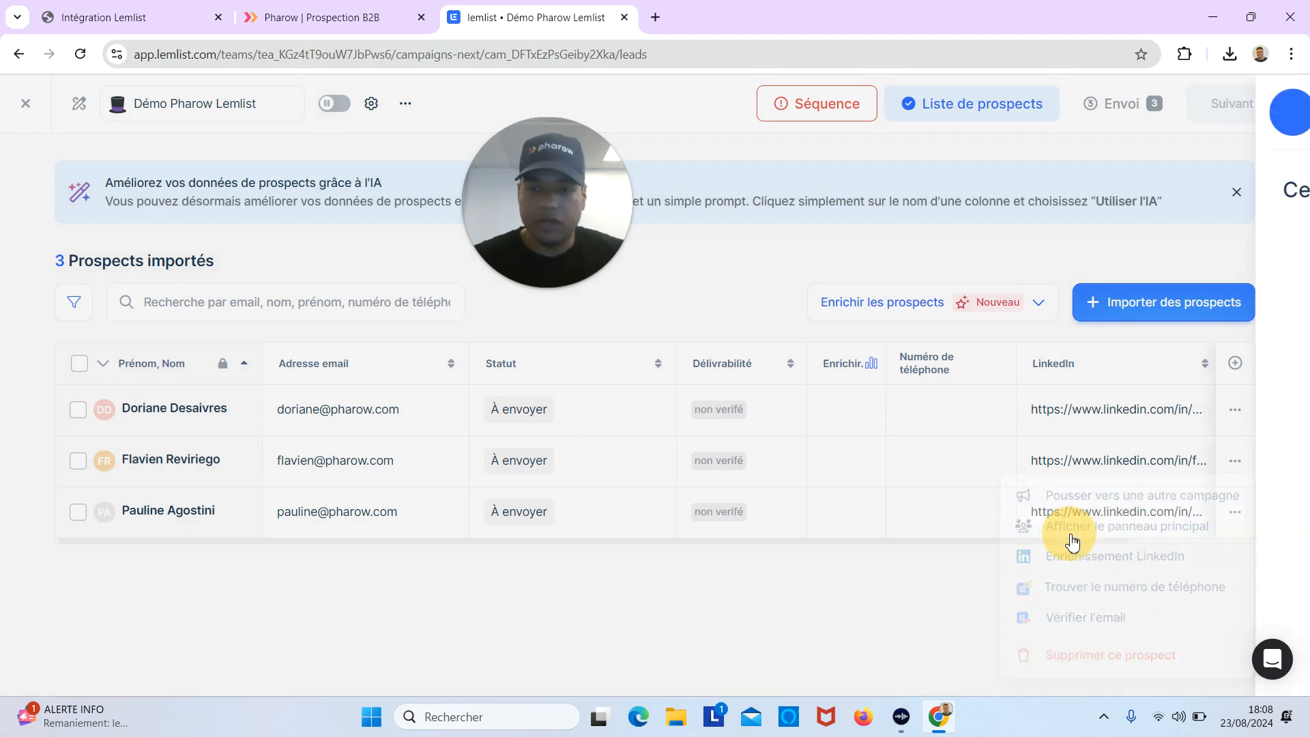
left_click_drag(1294, 386, 1295, 426)
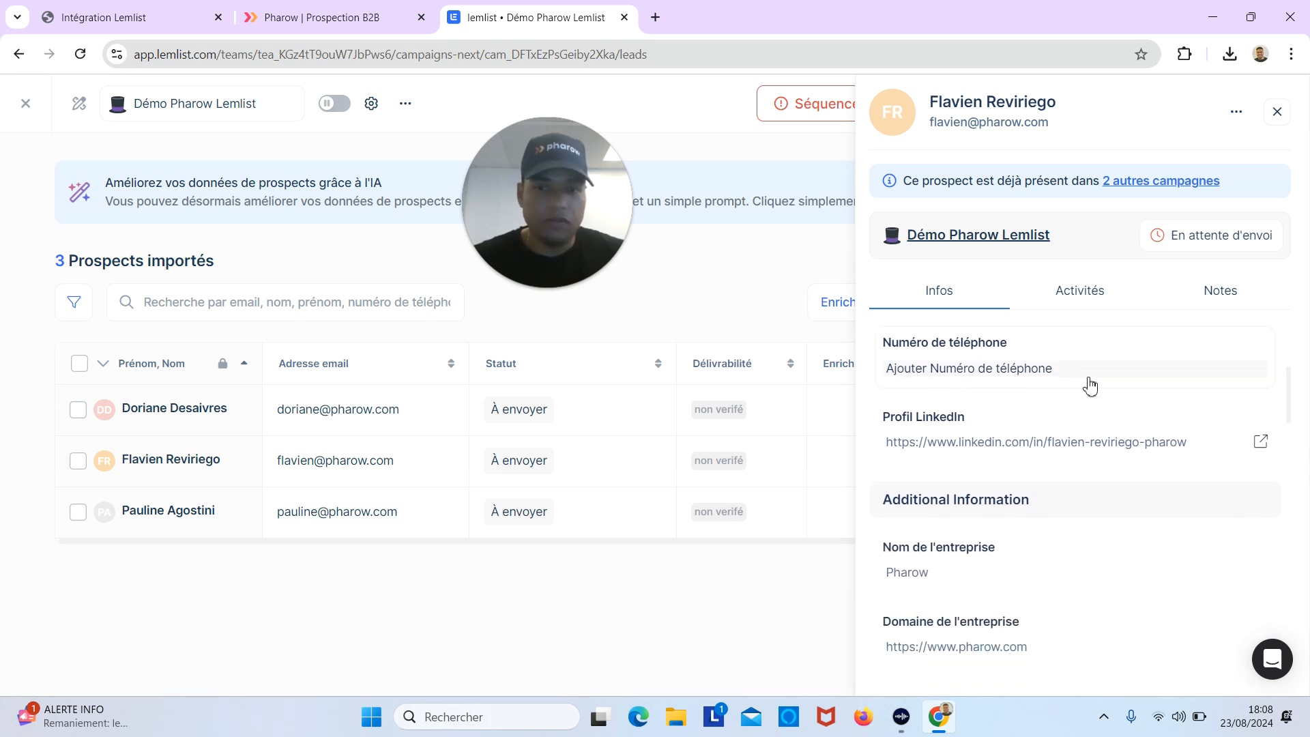
left_click_drag(1290, 424, 1287, 546)
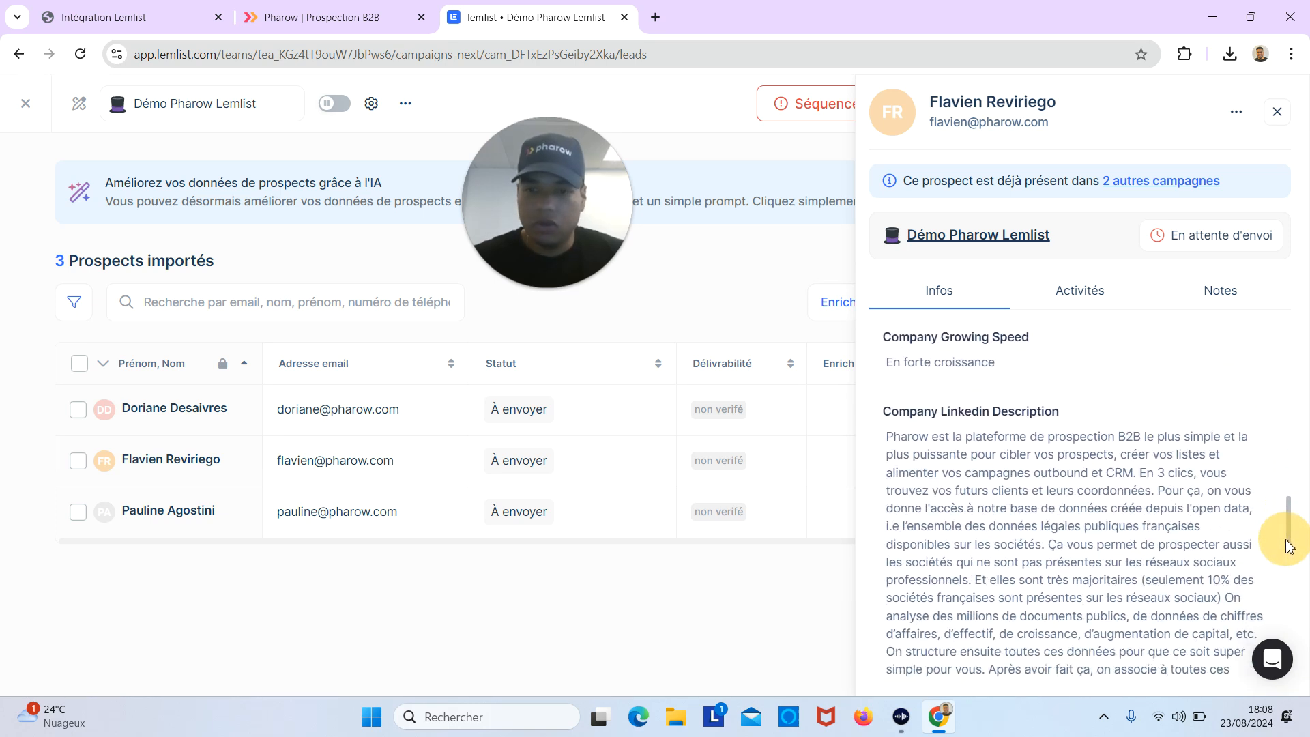